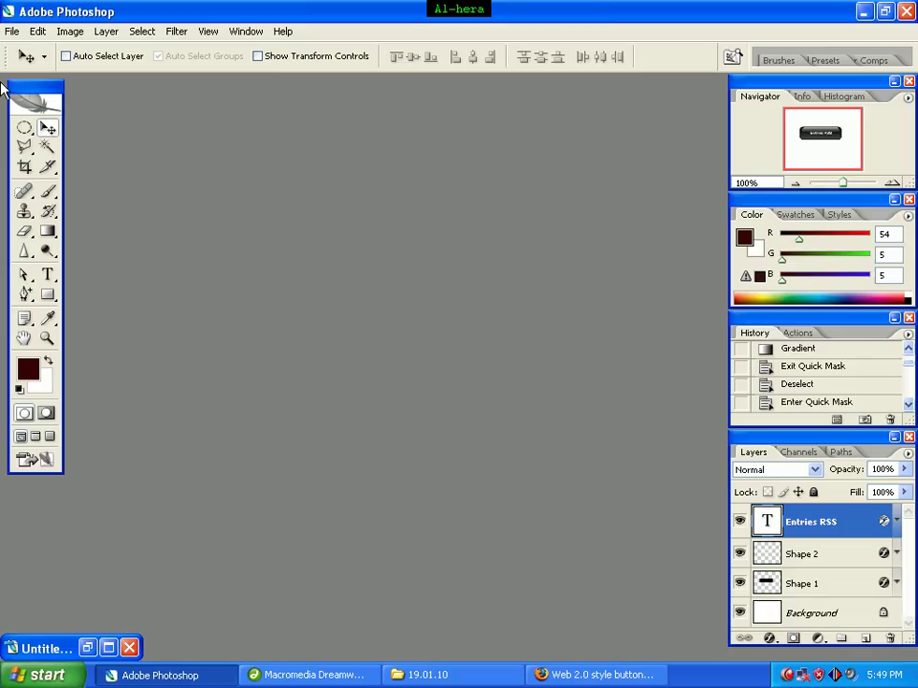
Create a new 500 by 400 pixel RGB document at 72 pixels/inch with a white background
left_click(11, 30)
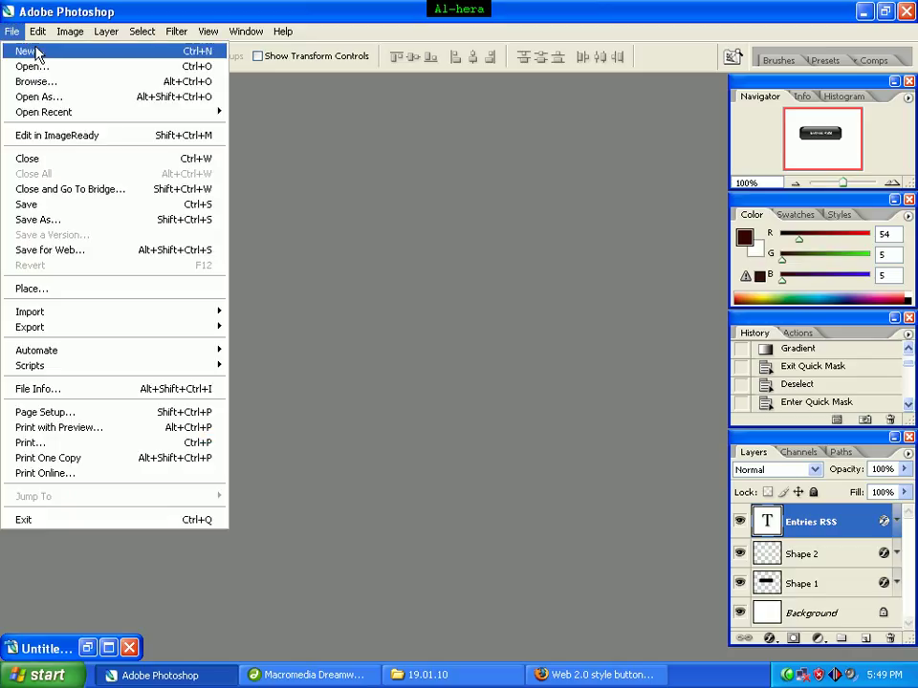
left_click(29, 51)
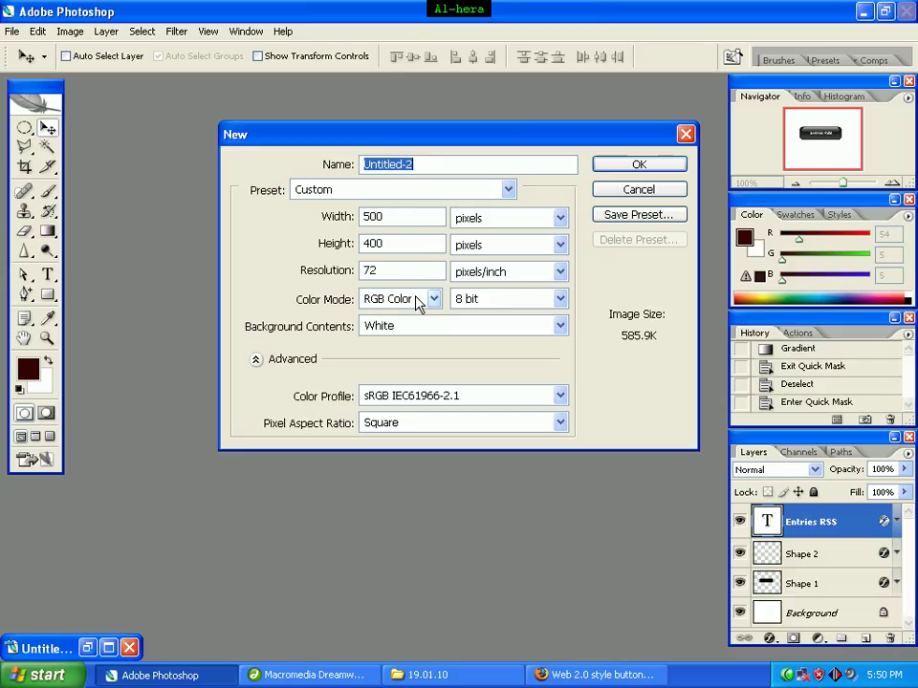
left_click(628, 188)
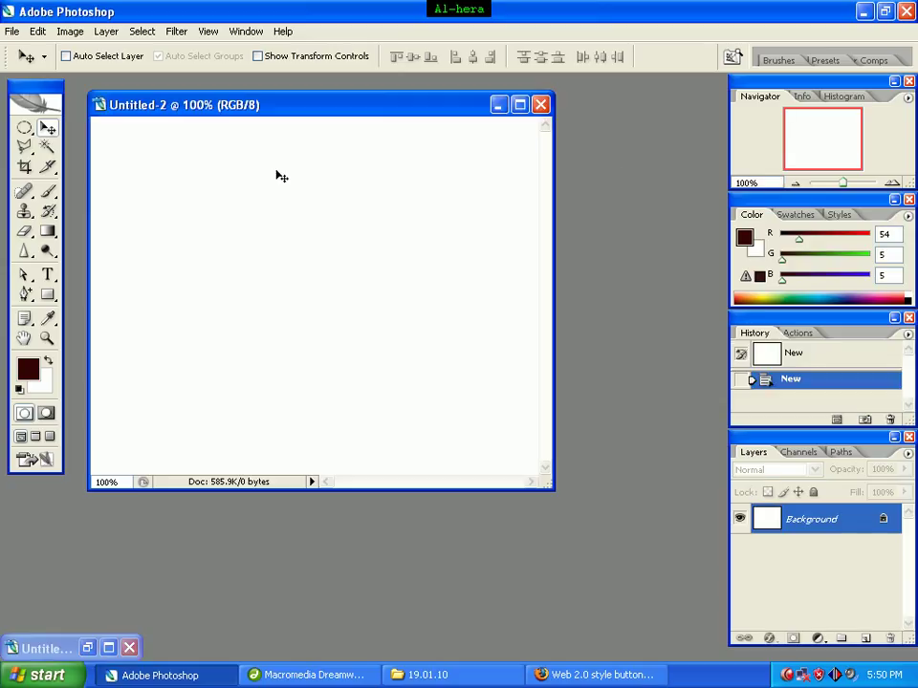
Draw a wide, unconstrained rounded rectangle with a 20 px corner radius in dark red 992222 across the middle of the canvas's upper half
left_click(49, 298)
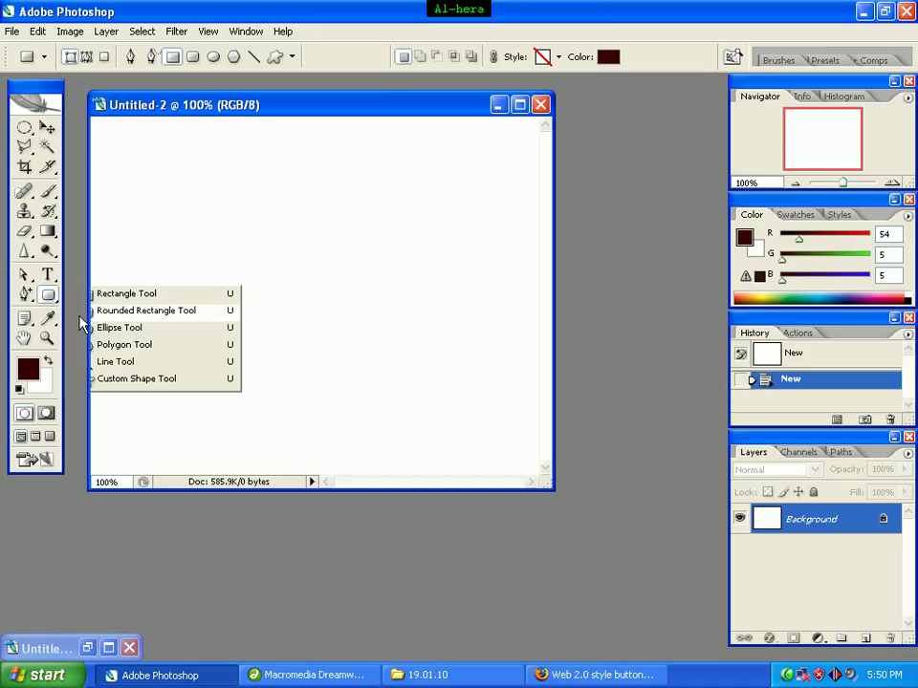
left_click(84, 312)
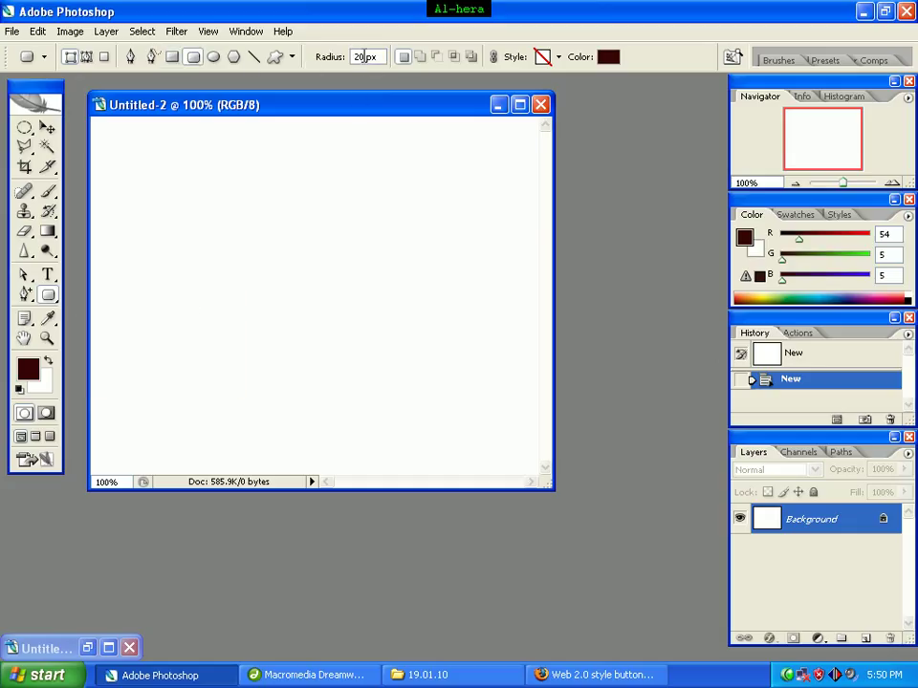
left_click(355, 58)
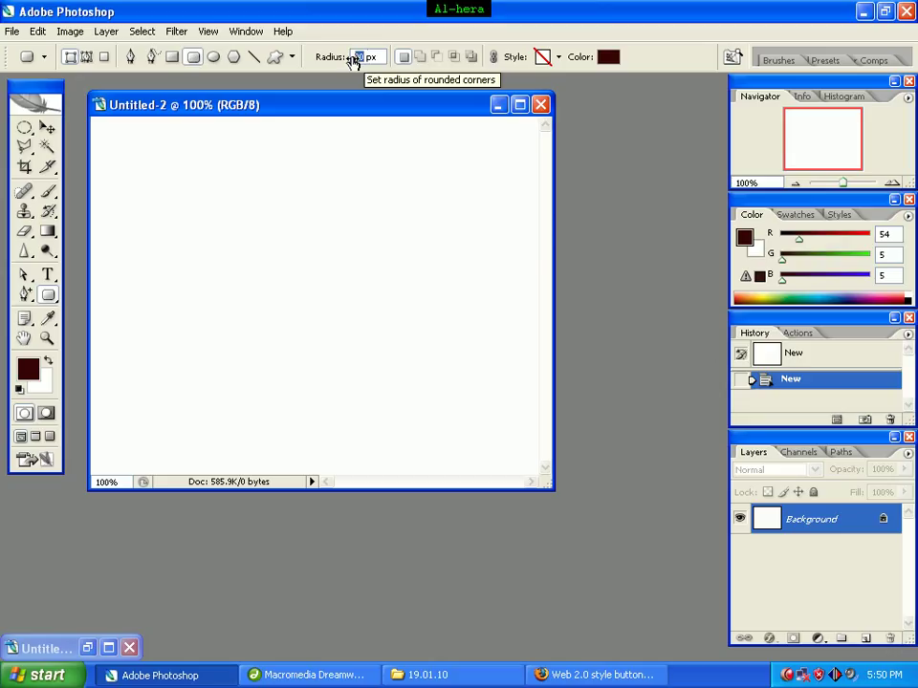
left_click(293, 59)
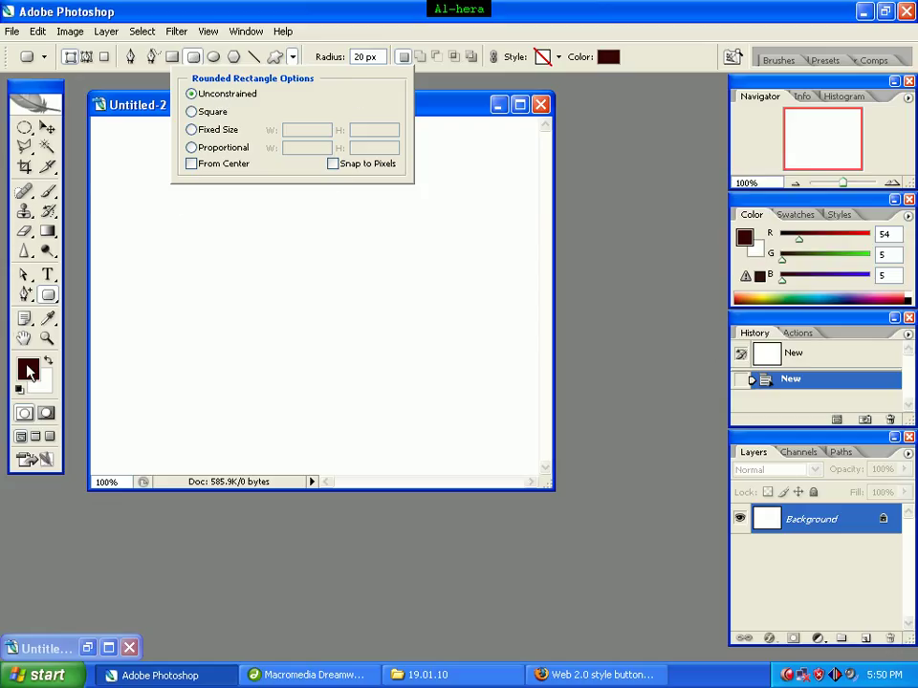
left_click(28, 371)
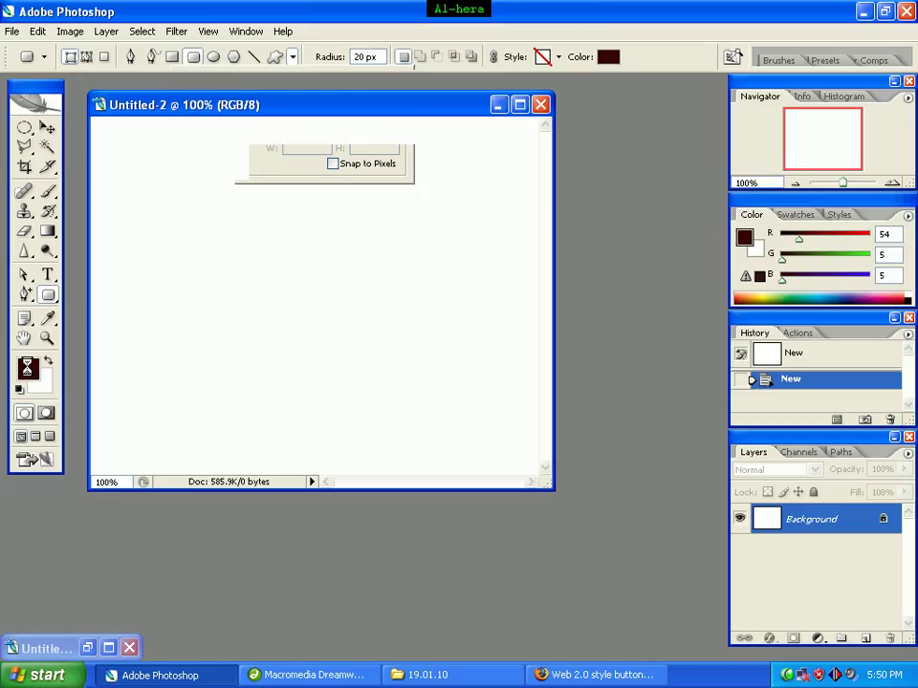
left_click(29, 371)
left_click(653, 424)
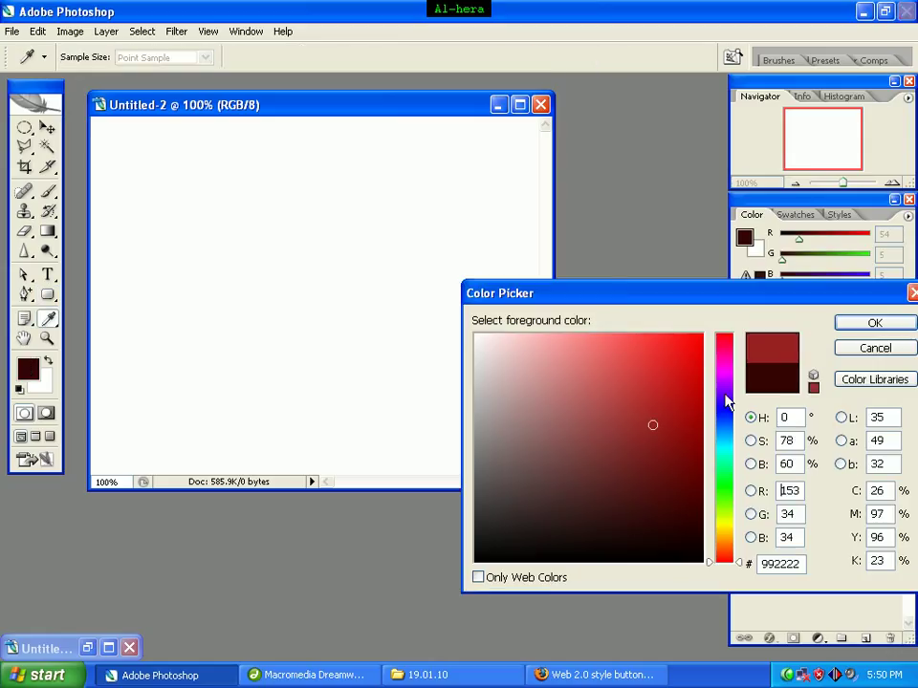
key("Return")
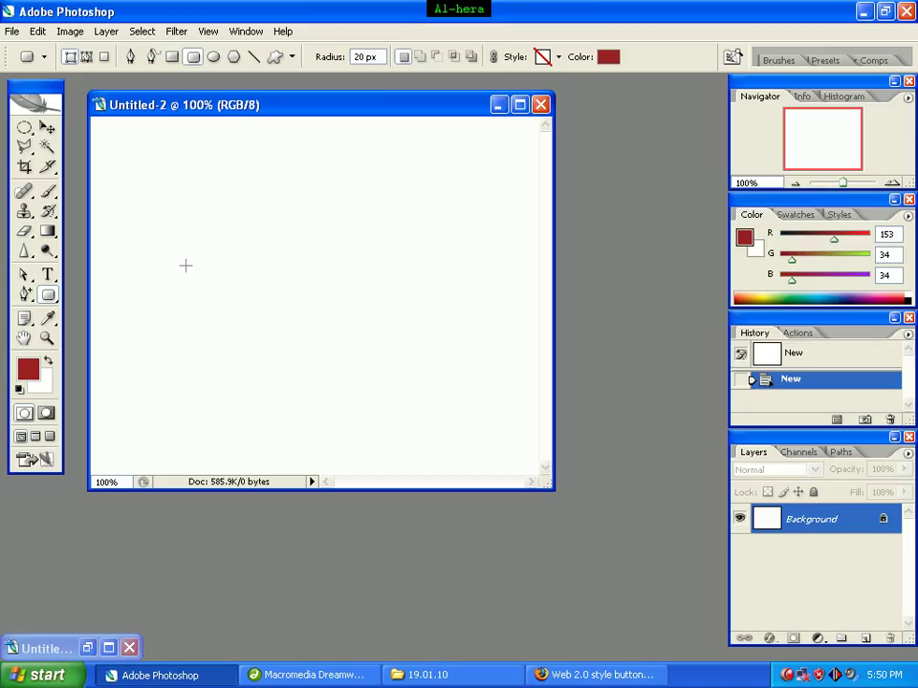
left_click_drag(164, 227, 408, 293)
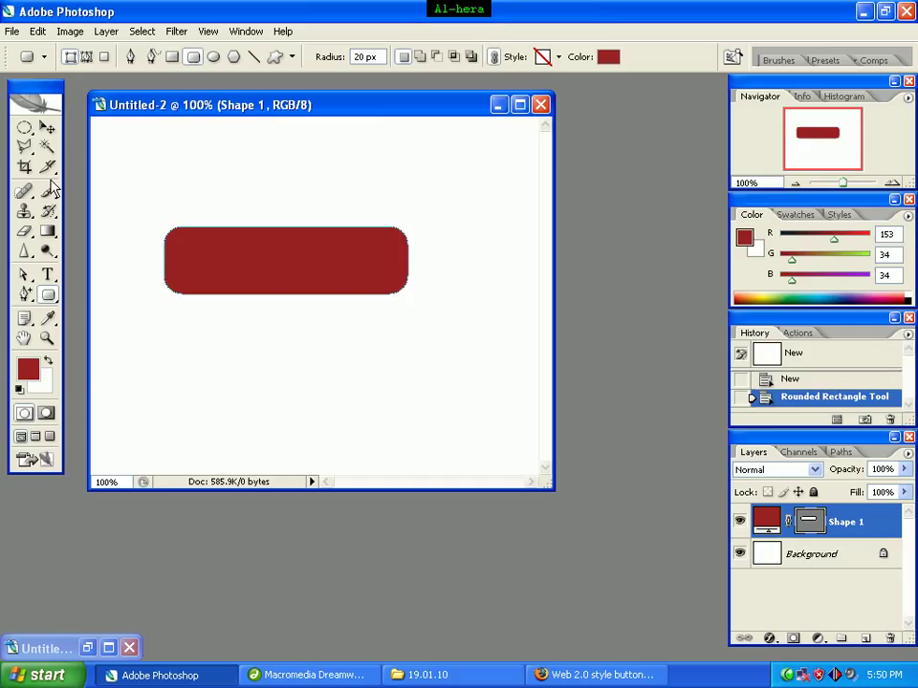
Add a Gradient Overlay to the rounded rectangle's layer, starting from the Foreground to Background gradient preset
right_click(847, 522)
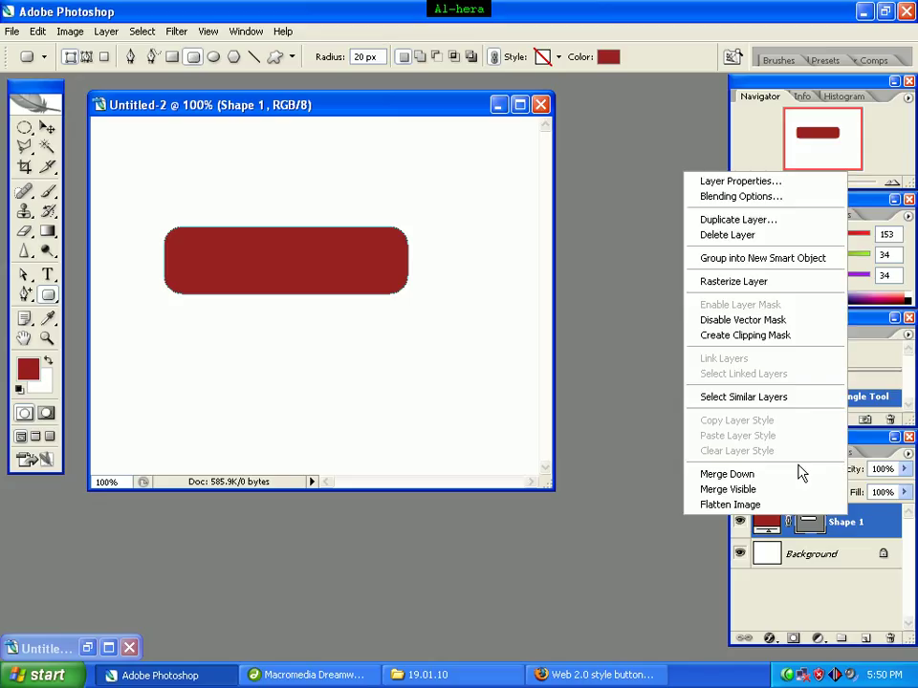
left_click(744, 198)
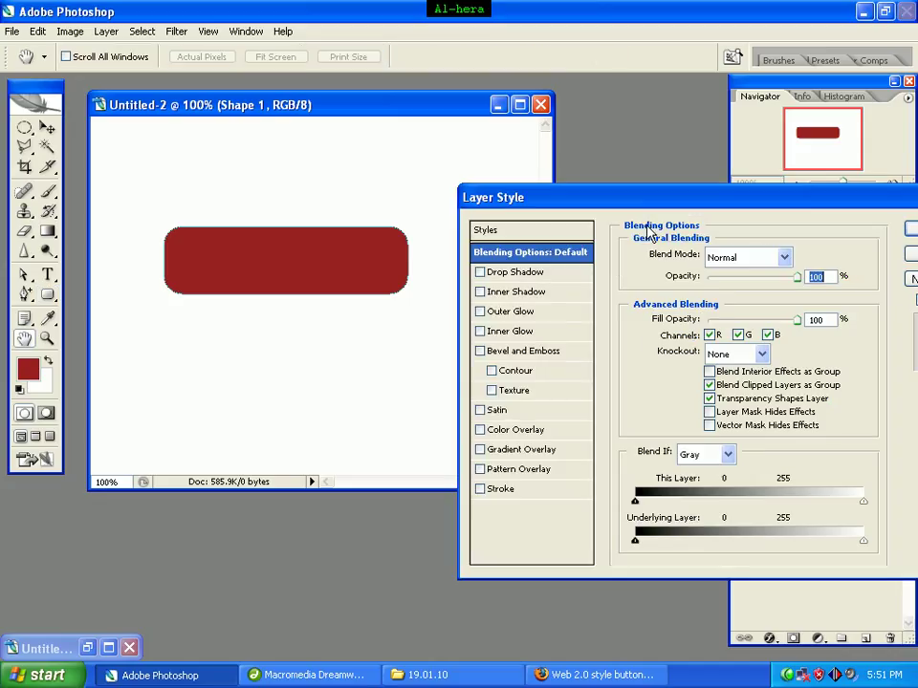
left_click_drag(654, 203, 529, 180)
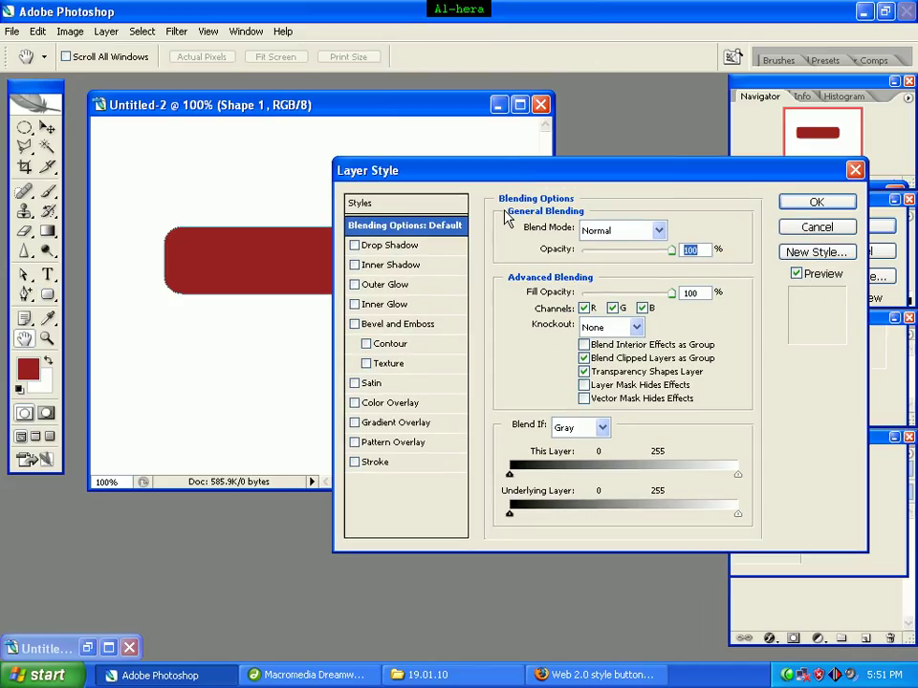
left_click(392, 426)
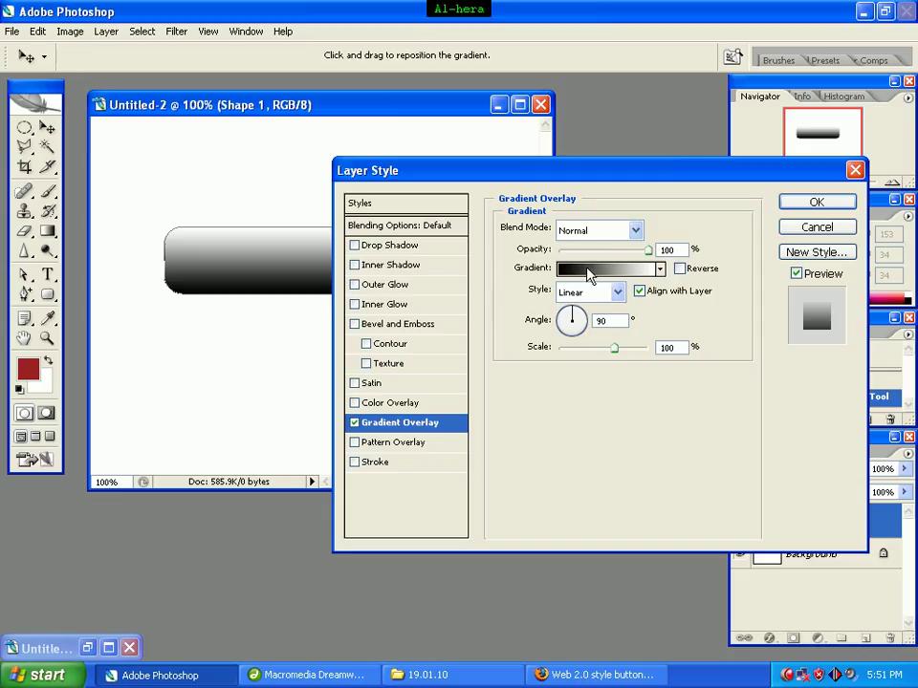
left_click(588, 275)
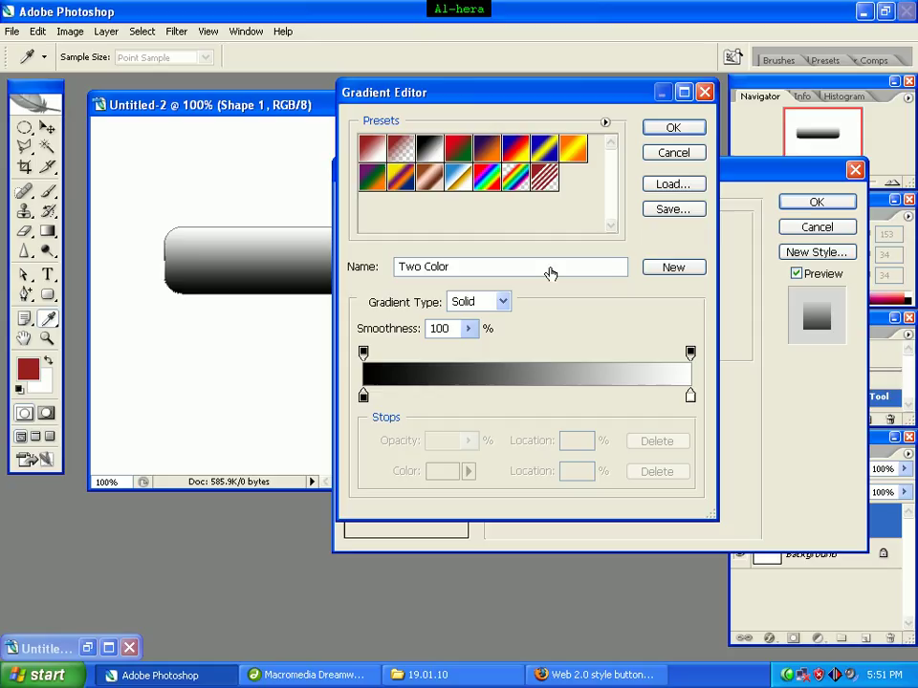
left_click(380, 152)
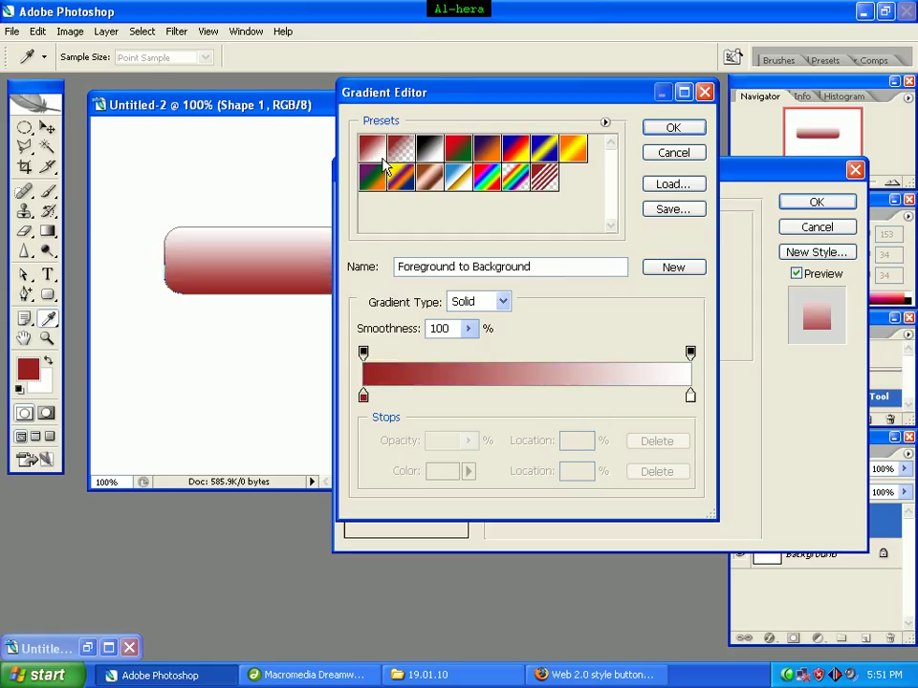
Set the overlay gradient's start stop to 434343 and its end stop to 000000, and accept the gradient
double_click(364, 396)
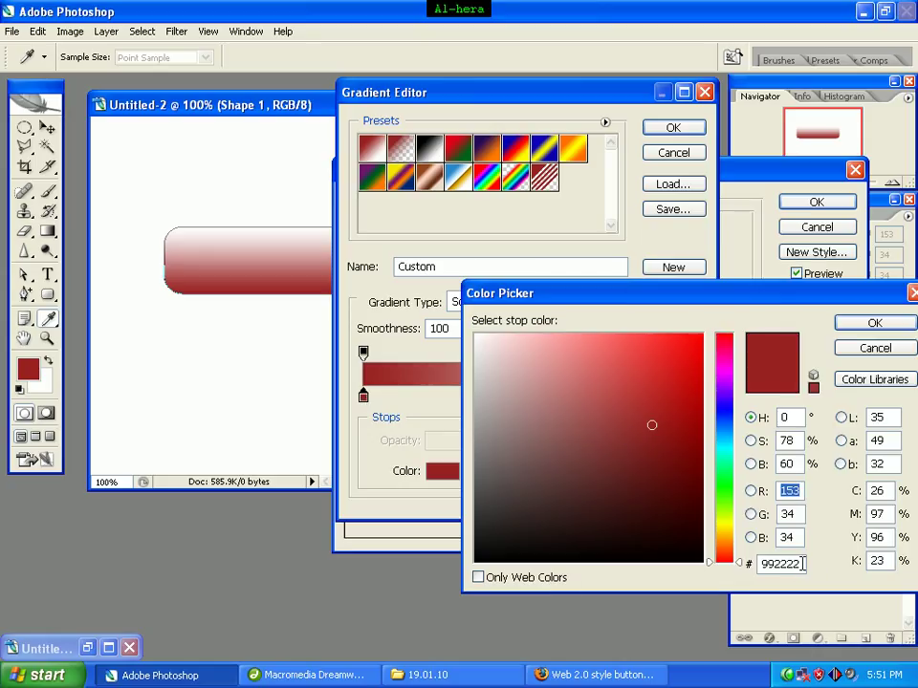
left_click_drag(803, 564, 747, 564)
type("434343")
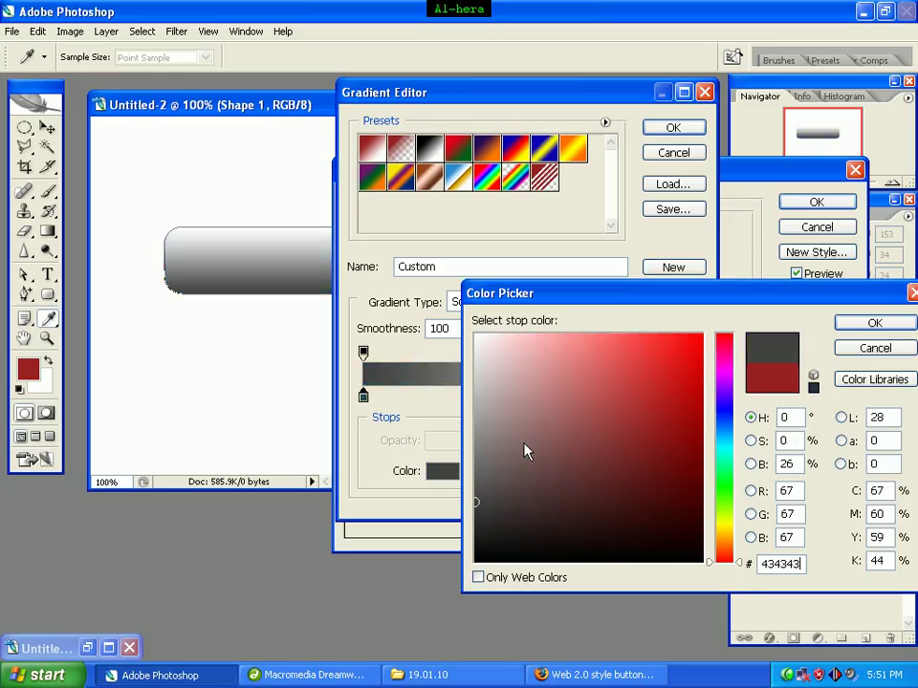
left_click(896, 320)
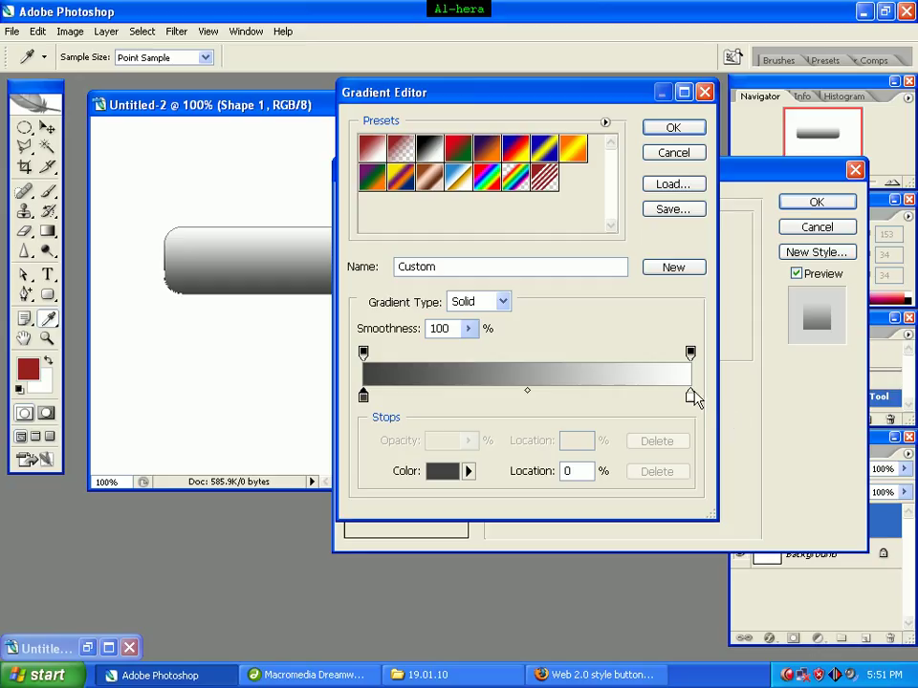
double_click(690, 399)
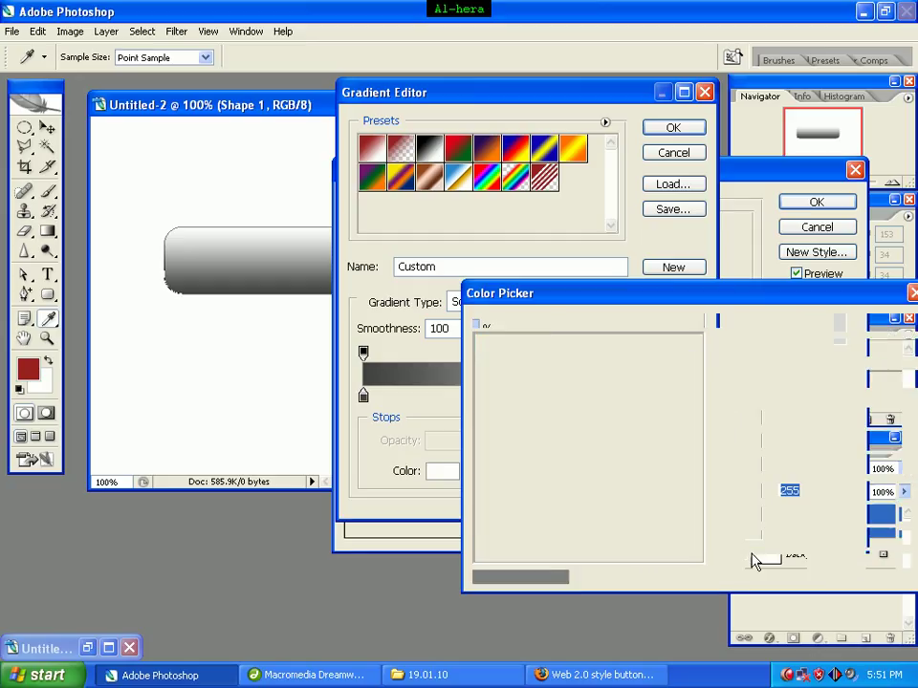
left_click_drag(796, 564, 720, 571)
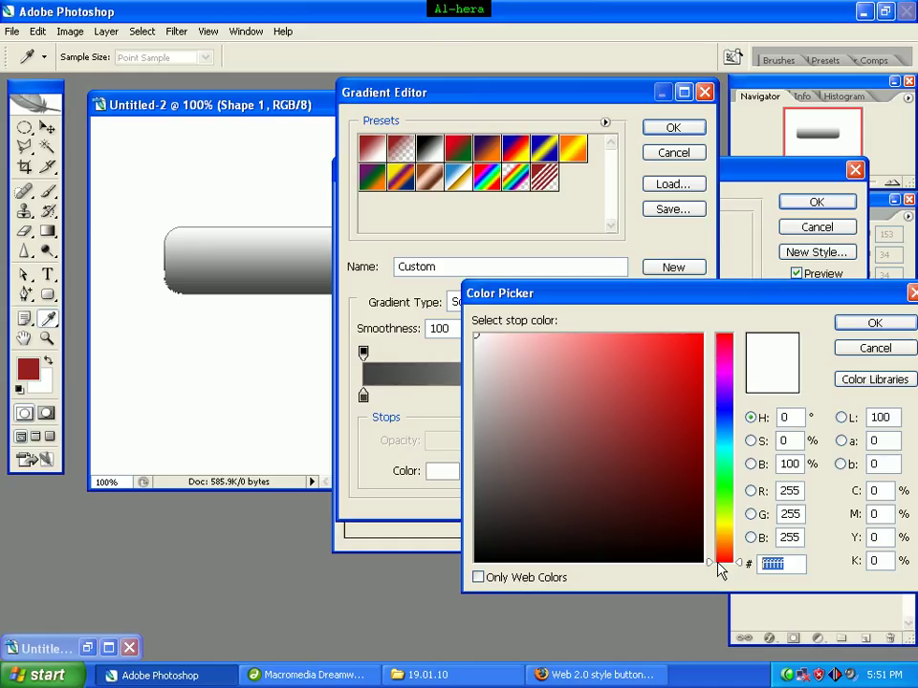
type("000000")
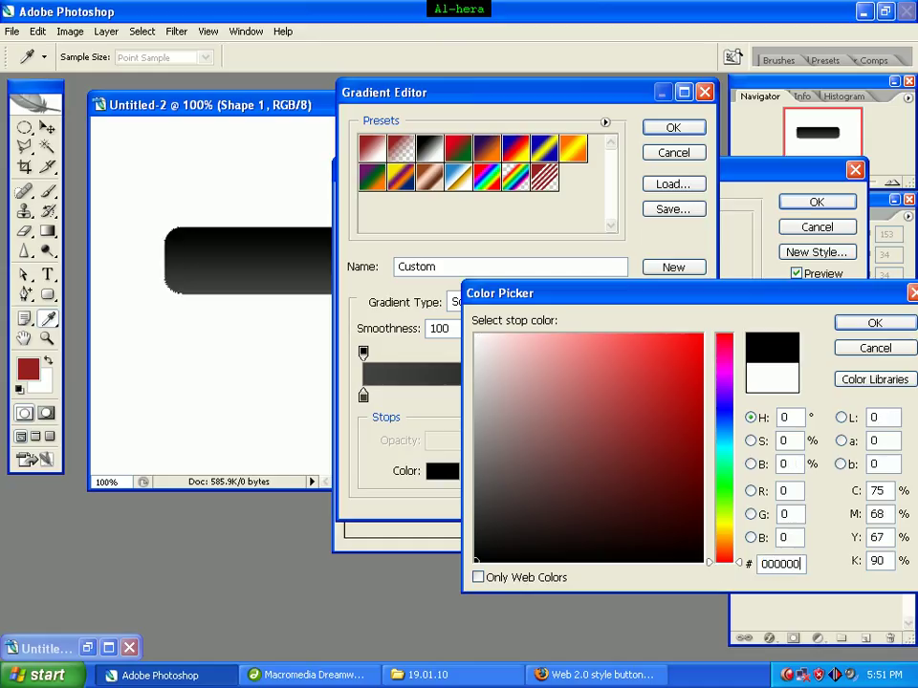
left_click(875, 323)
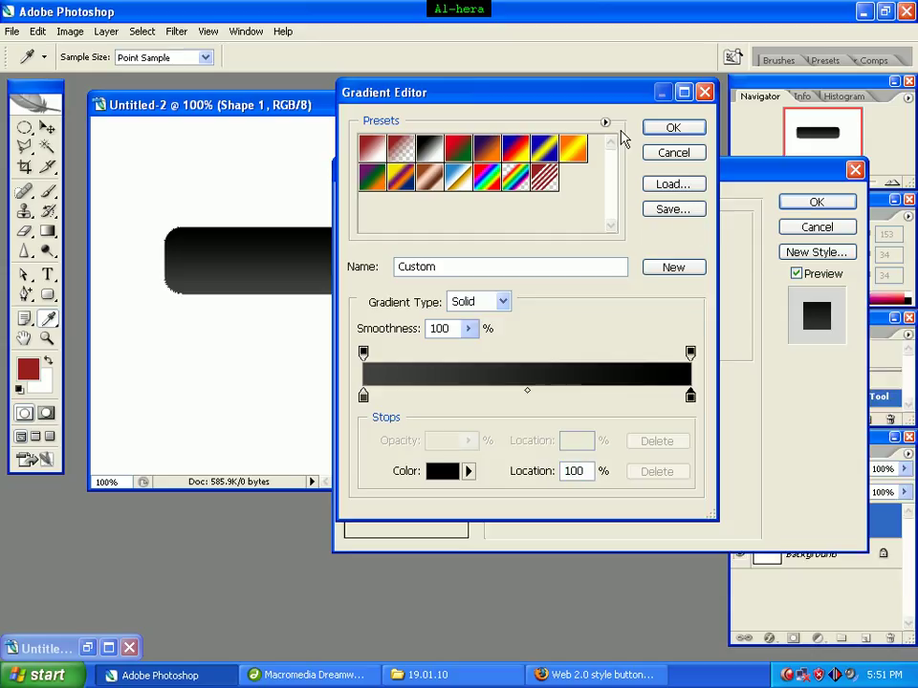
left_click(670, 128)
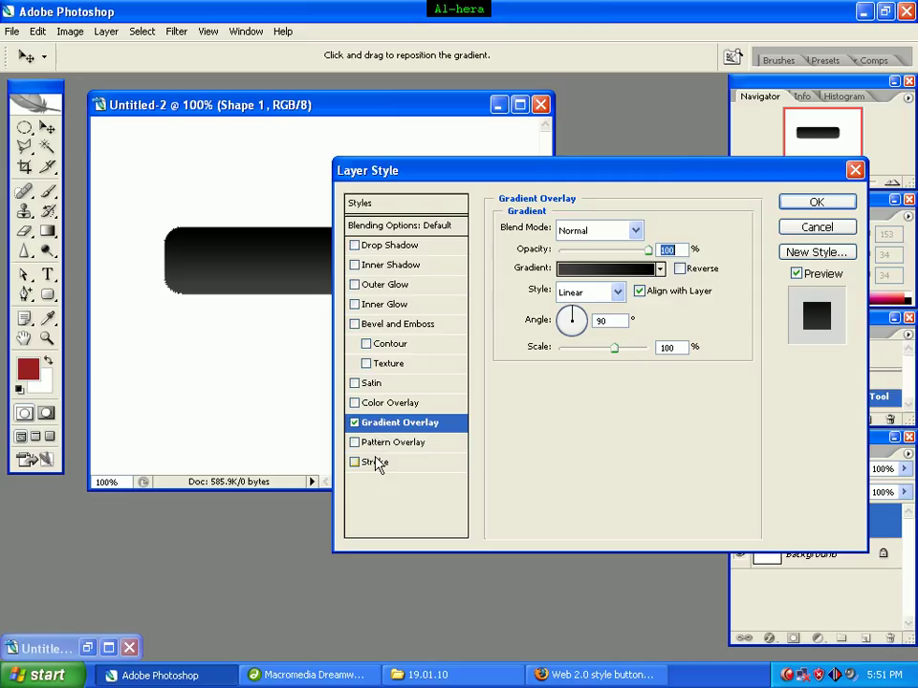
Add a 1 px outside Stroke to the shape layer in dark grey 363636
left_click(375, 463)
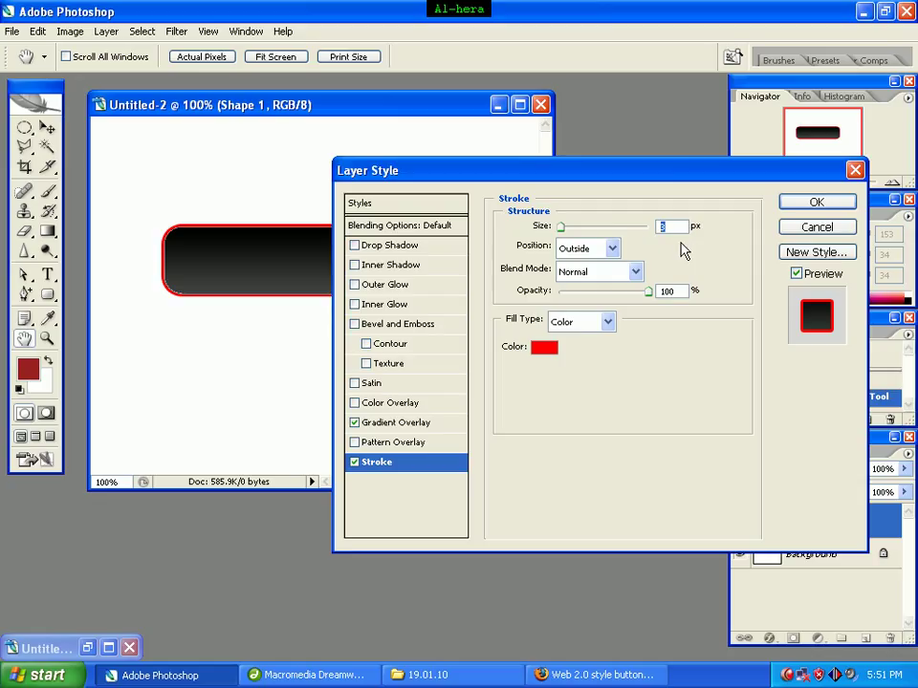
type("1")
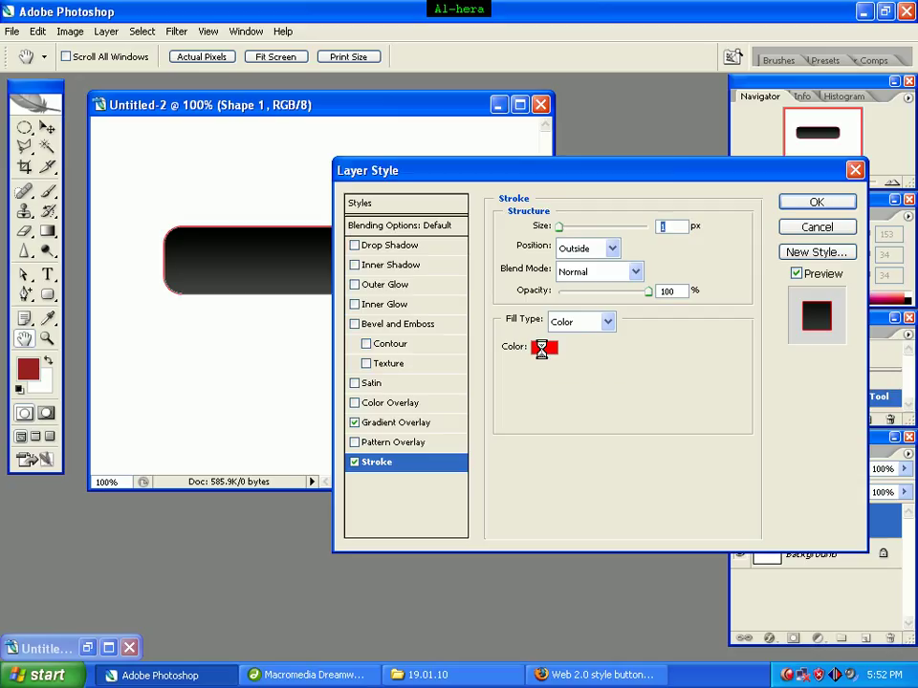
left_click(541, 350)
left_click(801, 565)
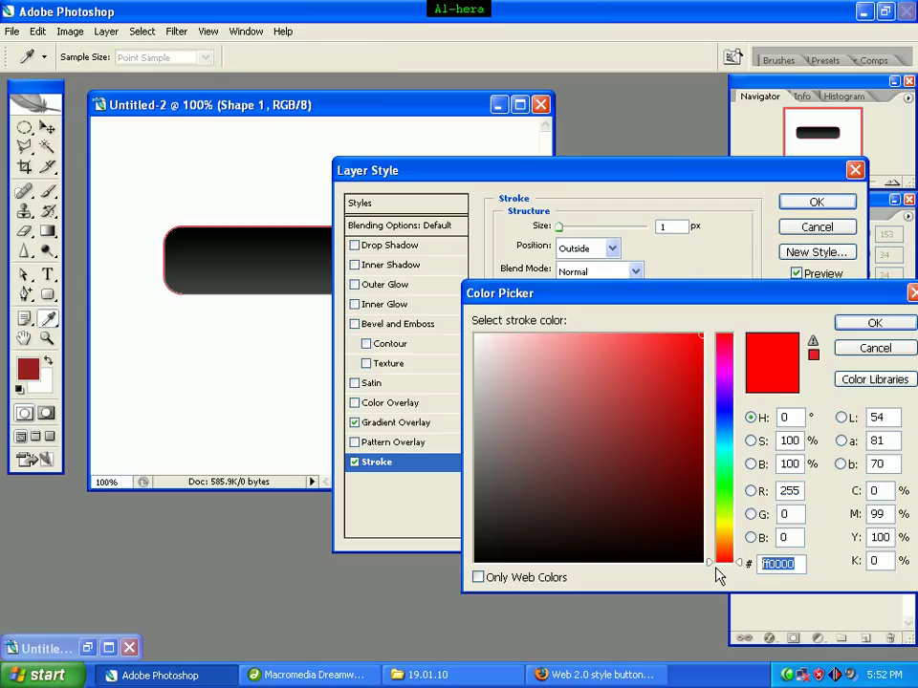
type("363")
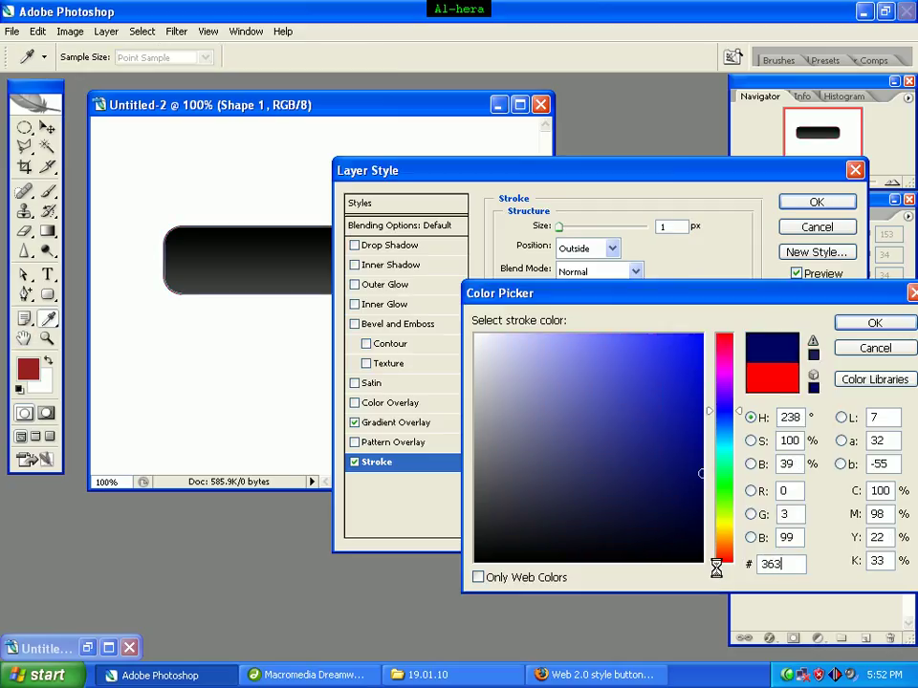
type("636")
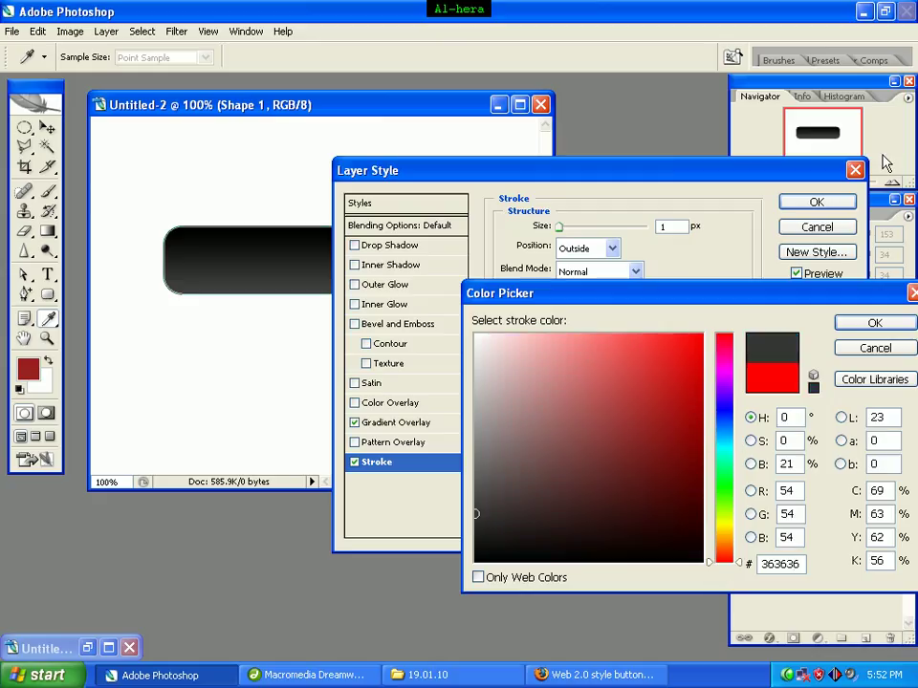
left_click(877, 326)
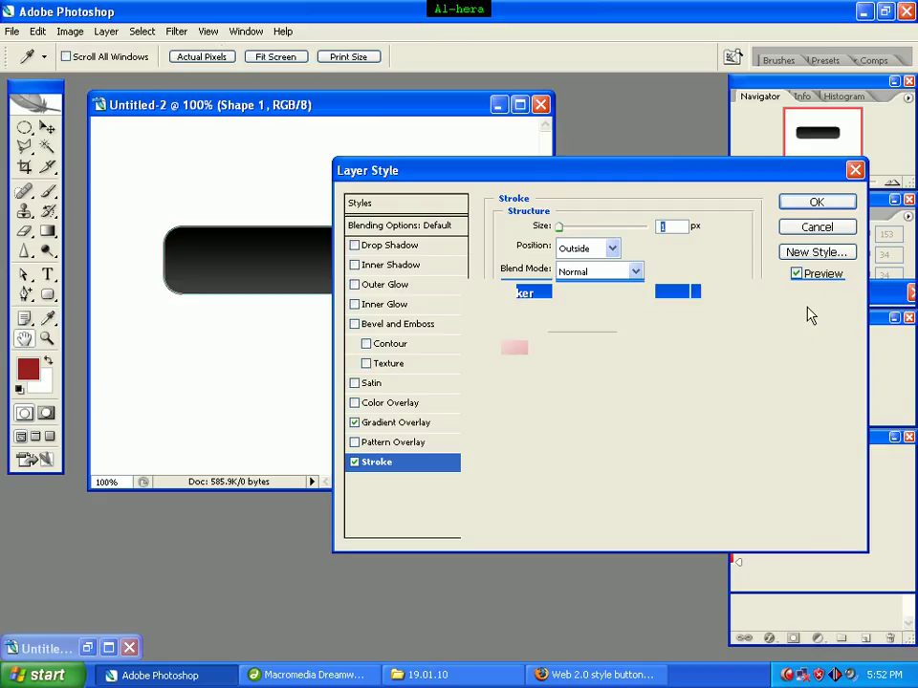
Add an Inner Glow to the shape layer with Normal blend mode and 100% opacity
left_click(380, 312)
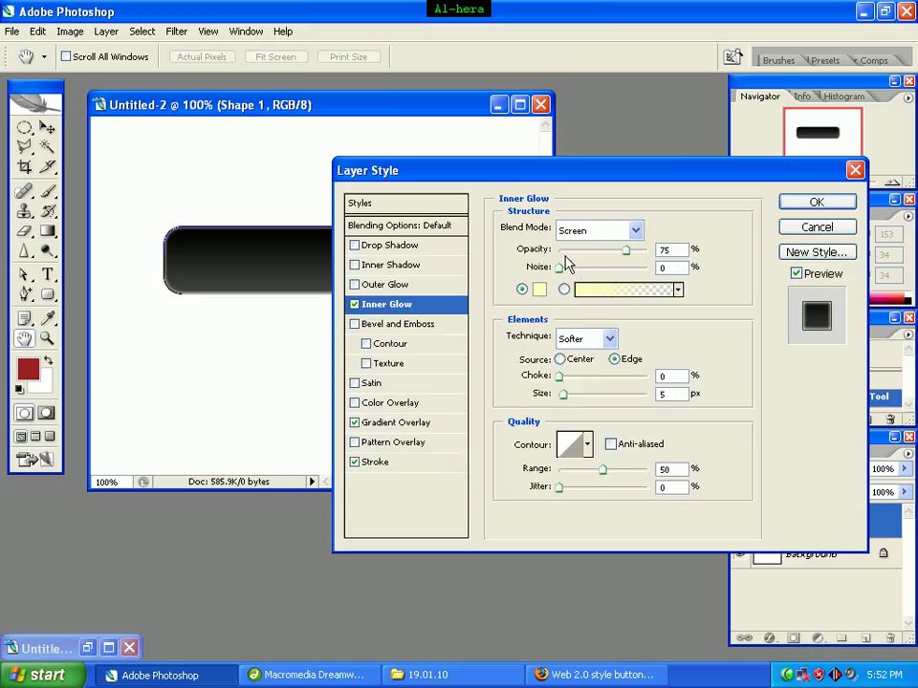
left_click(636, 231)
left_click(617, 250)
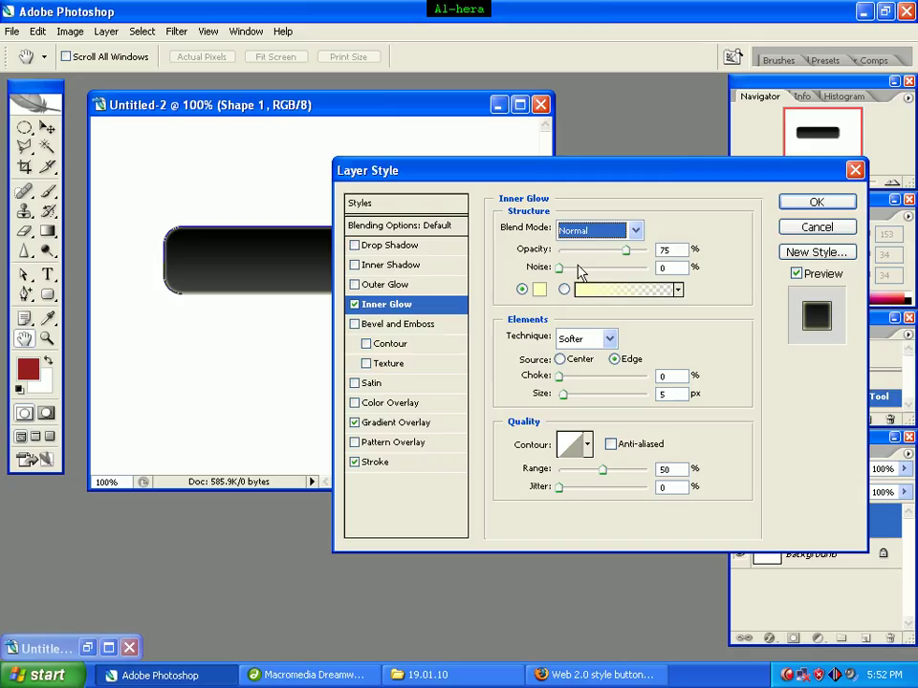
left_click(629, 252)
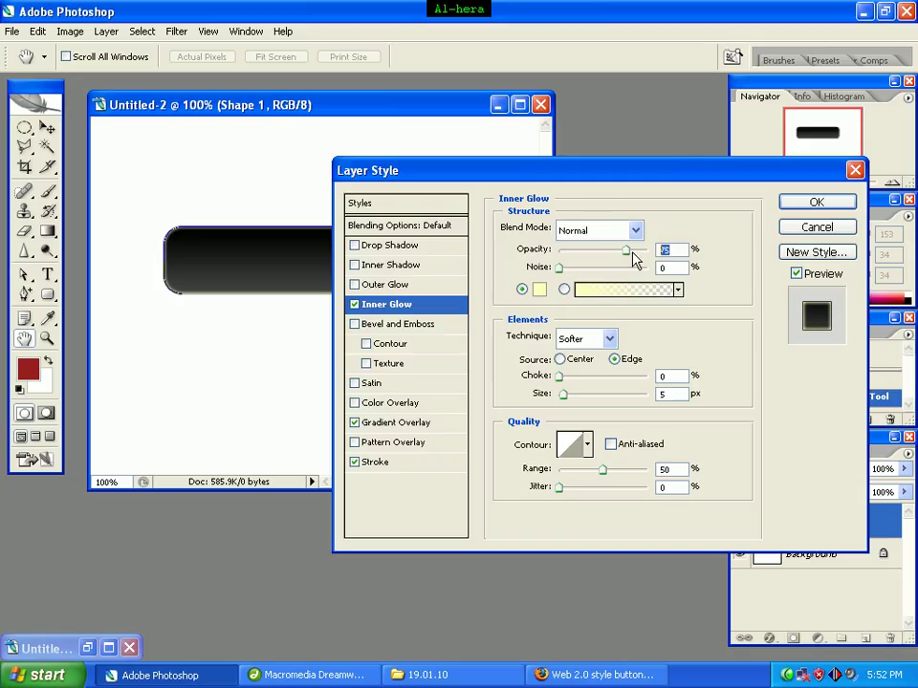
type("100")
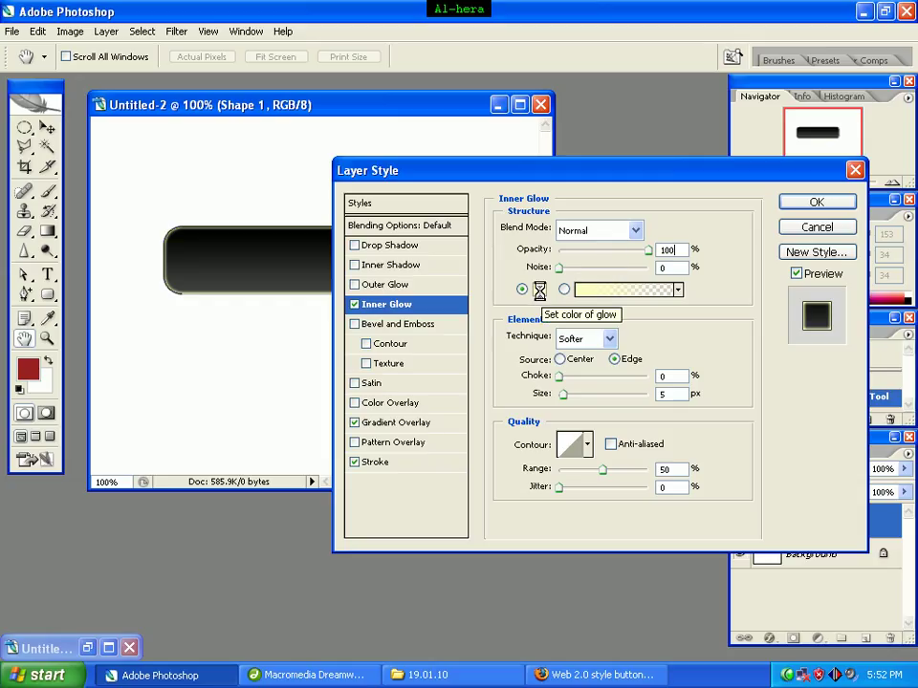
Set the Inner Glow color to black 000000, accept the layer styles, and rasterize the rounded rectangle's layer
left_click(541, 291)
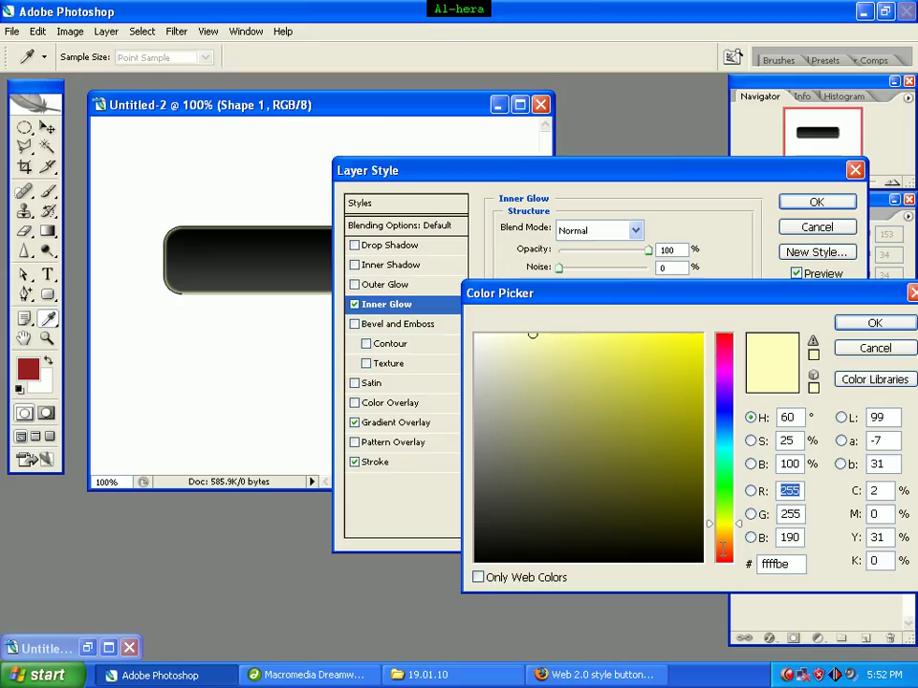
double_click(794, 564)
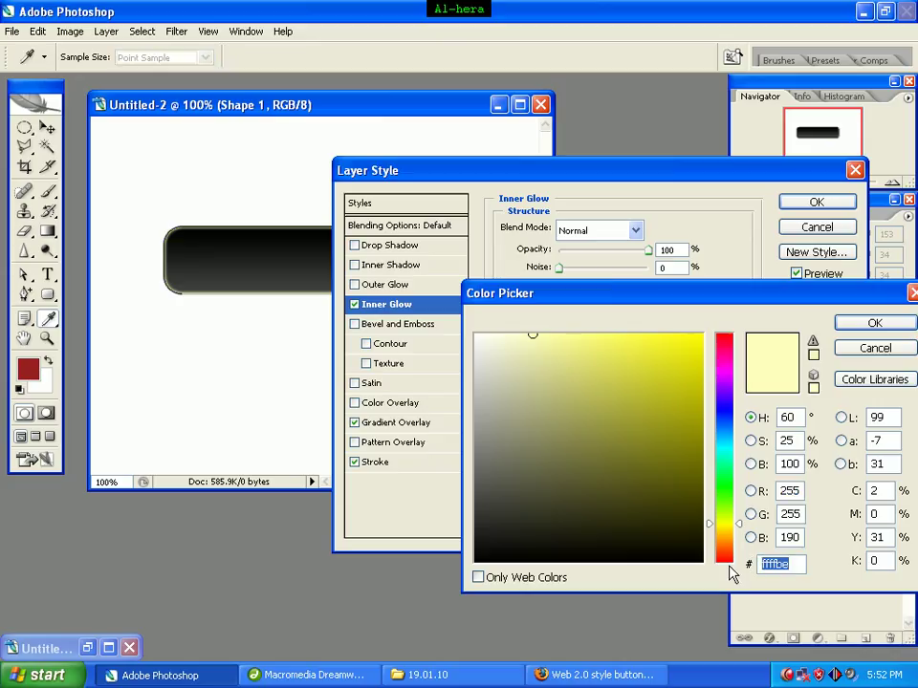
type("000000")
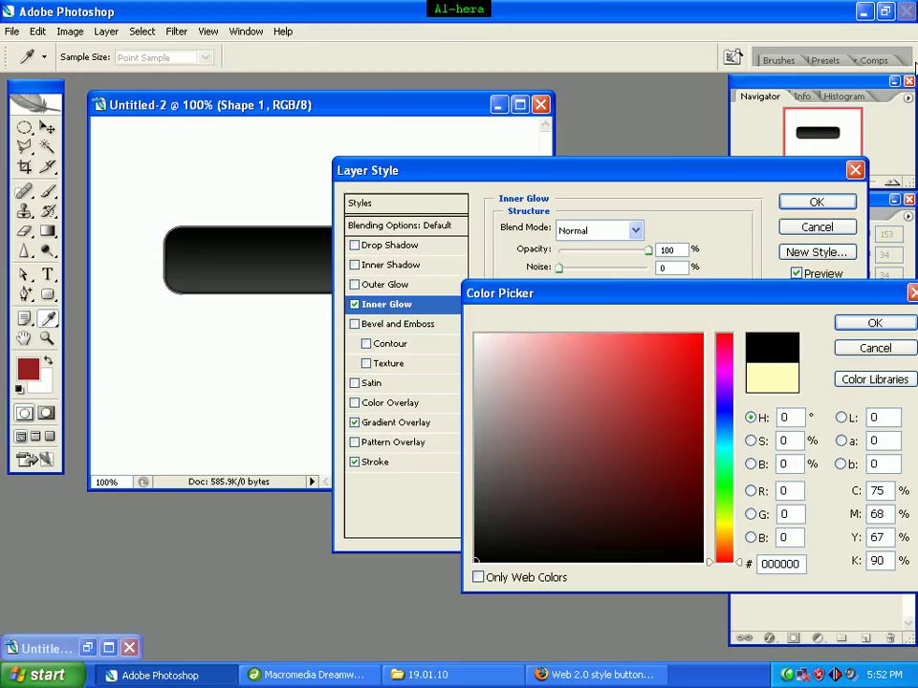
left_click(874, 323)
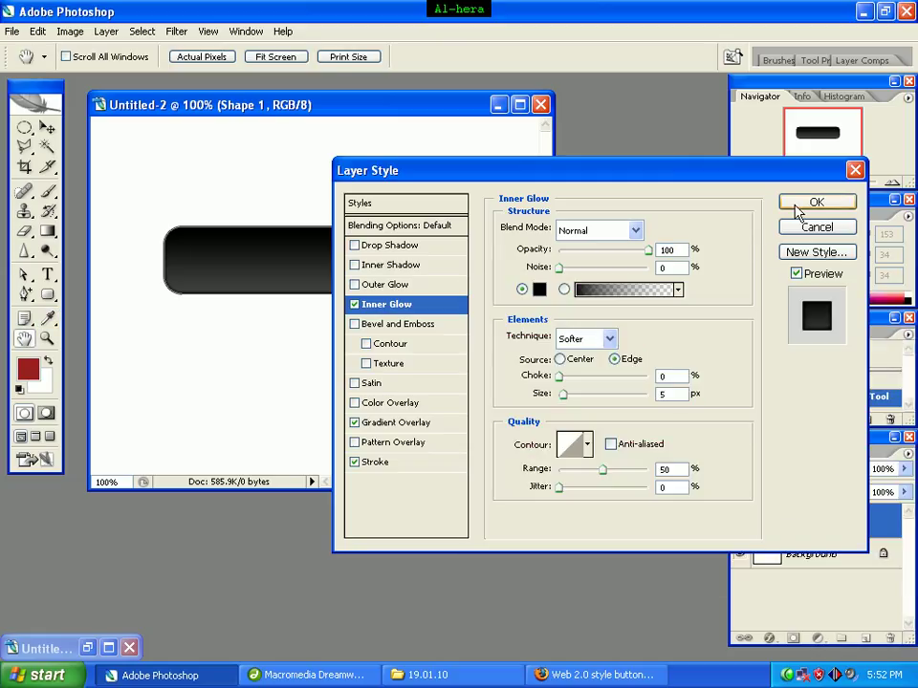
left_click(803, 203)
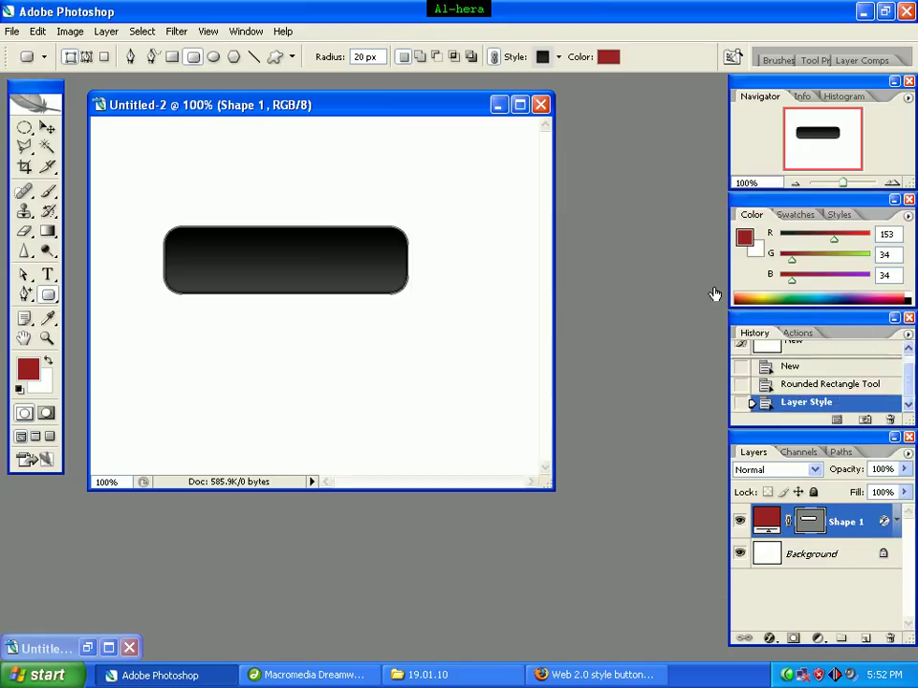
right_click(842, 524)
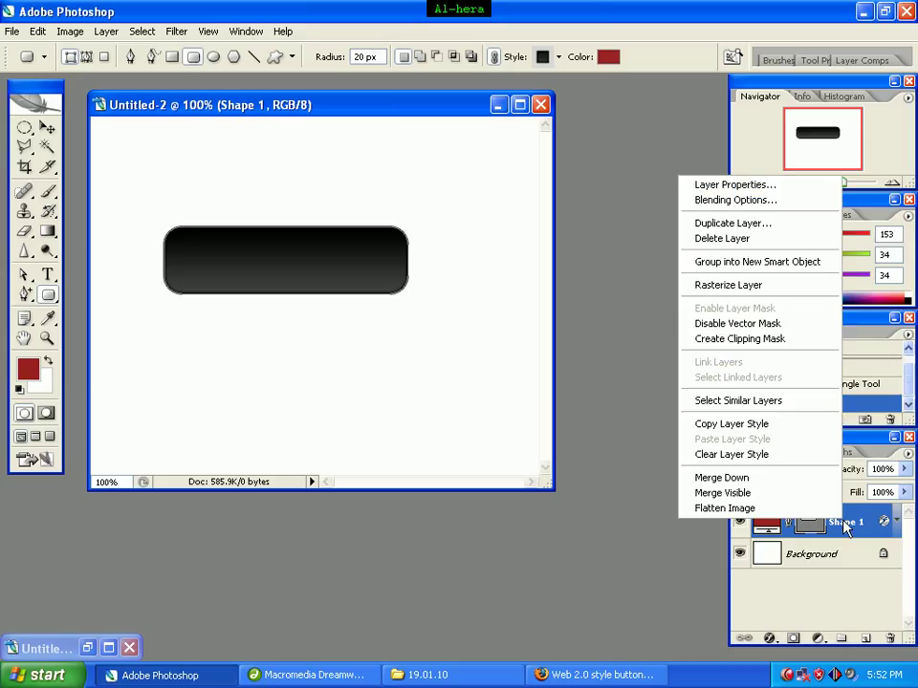
left_click(755, 287)
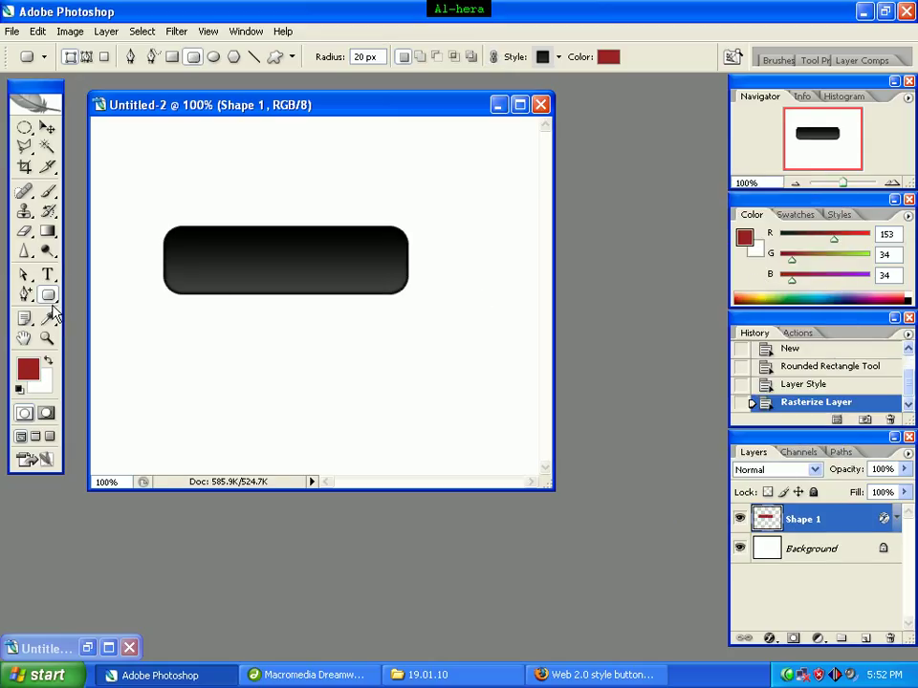
Draw a white ffffff rounded rectangle with no style and a 20 px radius across the upper half of the dark button
left_click(559, 58)
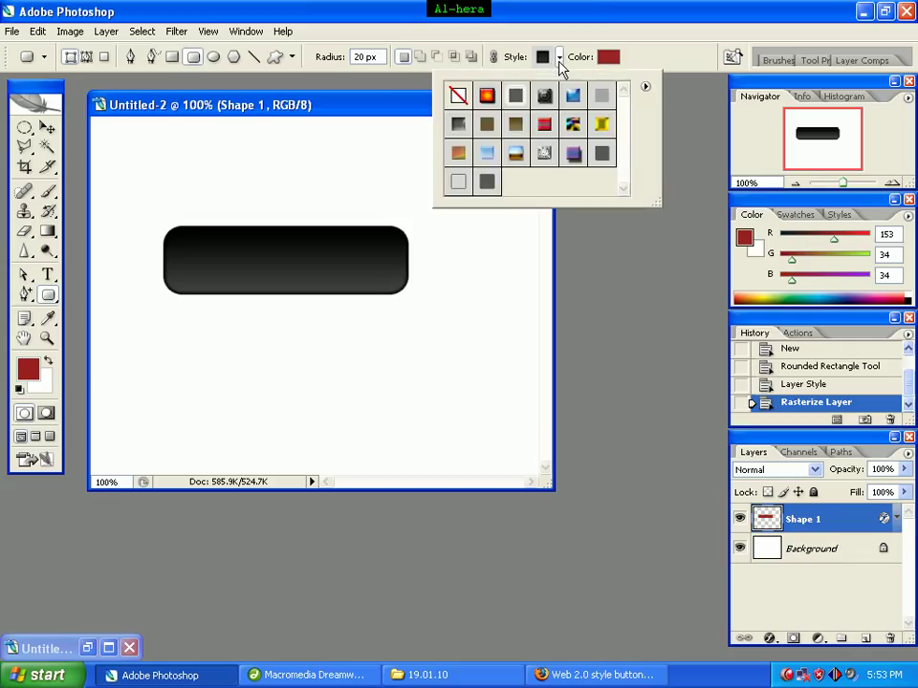
left_click(457, 96)
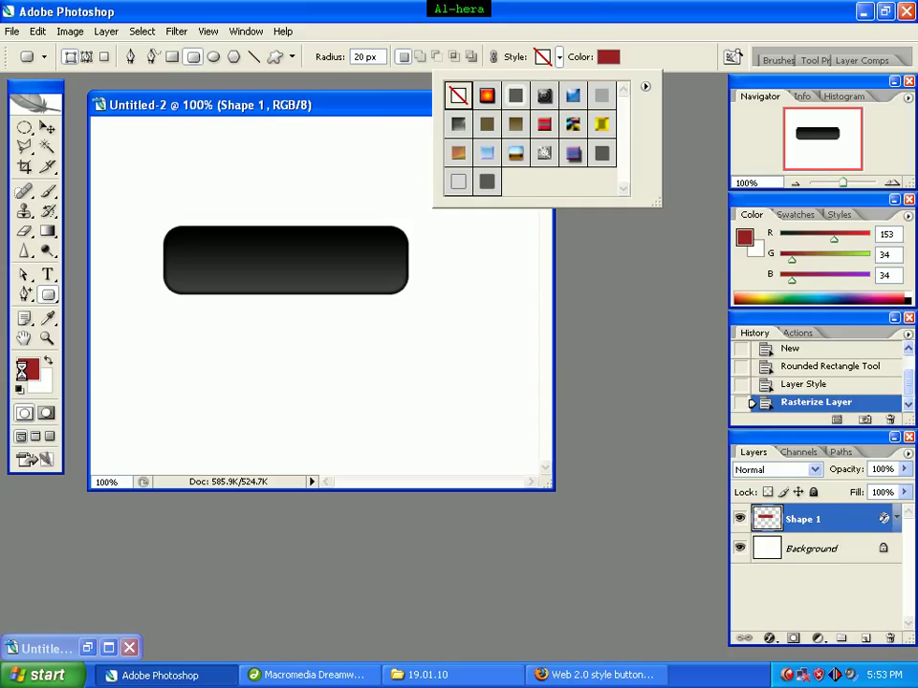
left_click(26, 373)
left_click(25, 373)
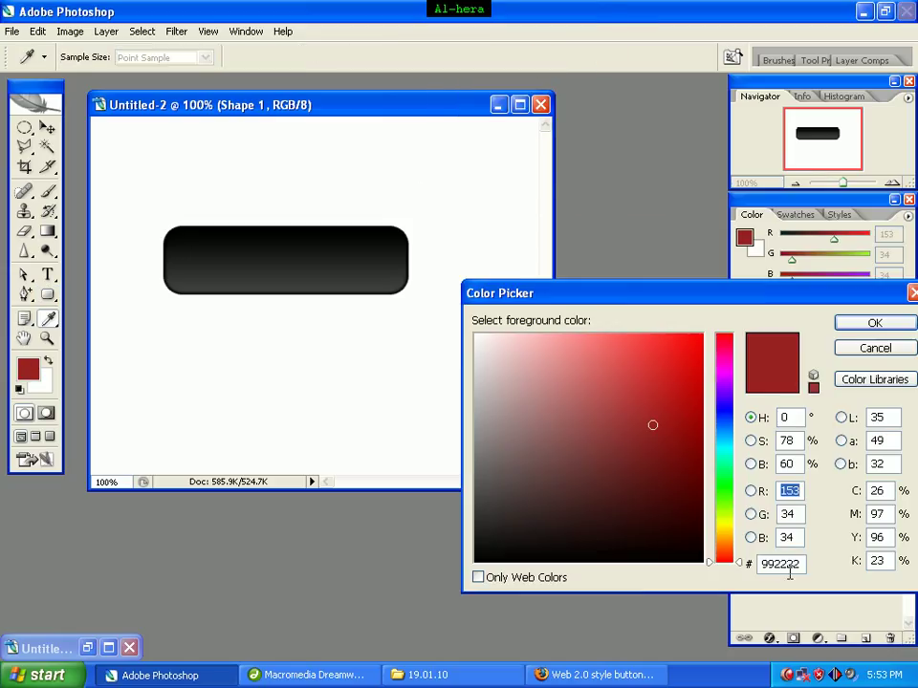
double_click(802, 563)
type("ffffff")
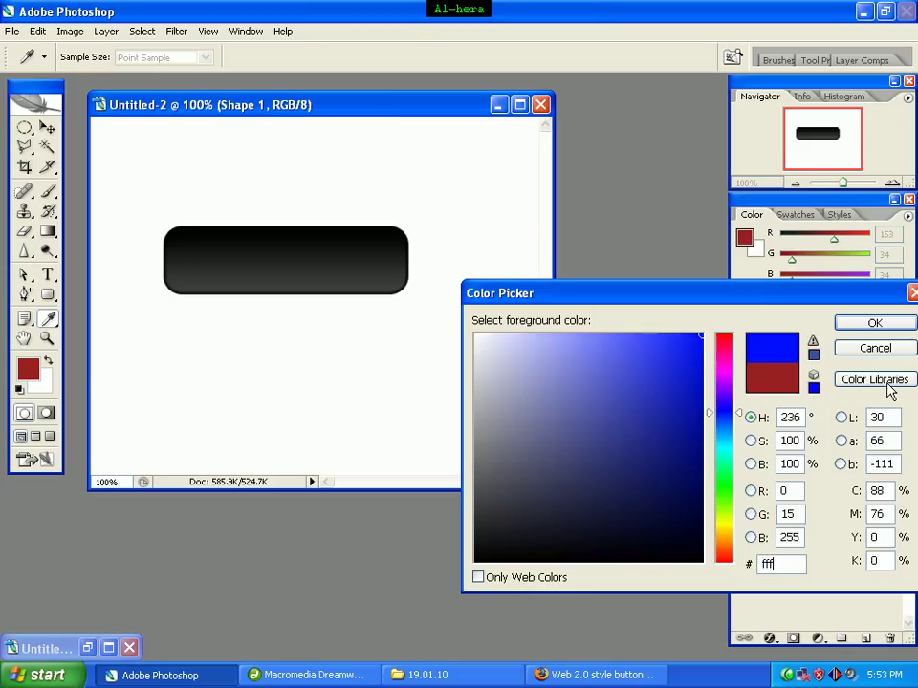
left_click(883, 329)
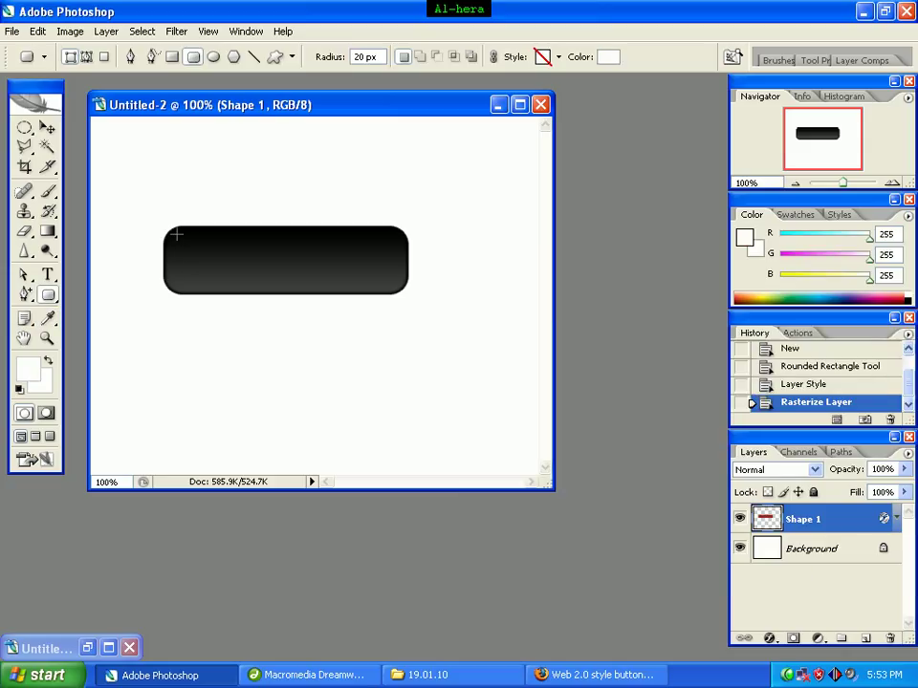
left_click_drag(176, 254, 401, 262)
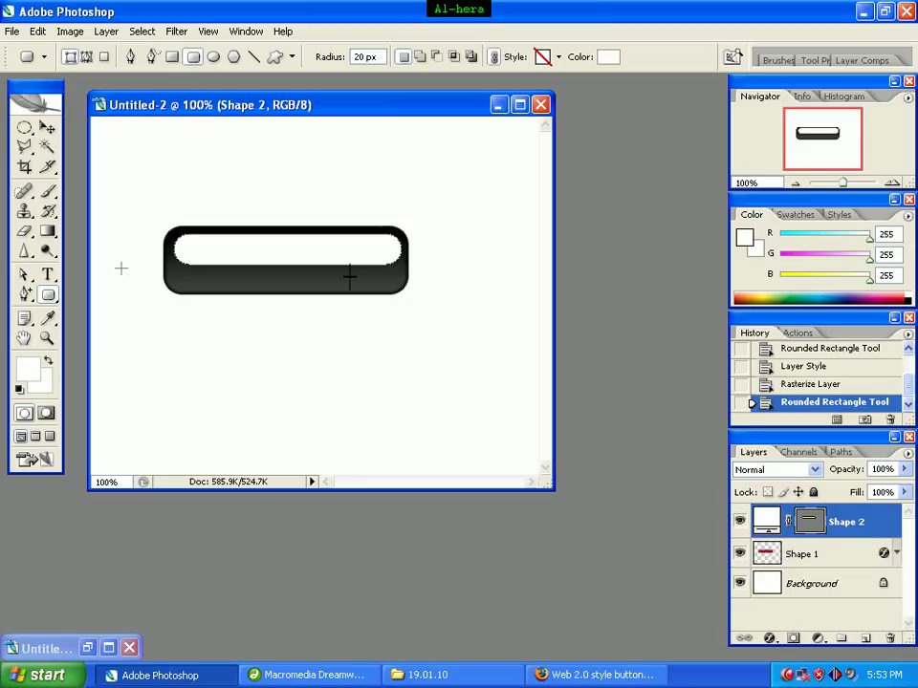
Rasterize the white highlight shape's layer and nudge it slightly upward inside the button
right_click(856, 524)
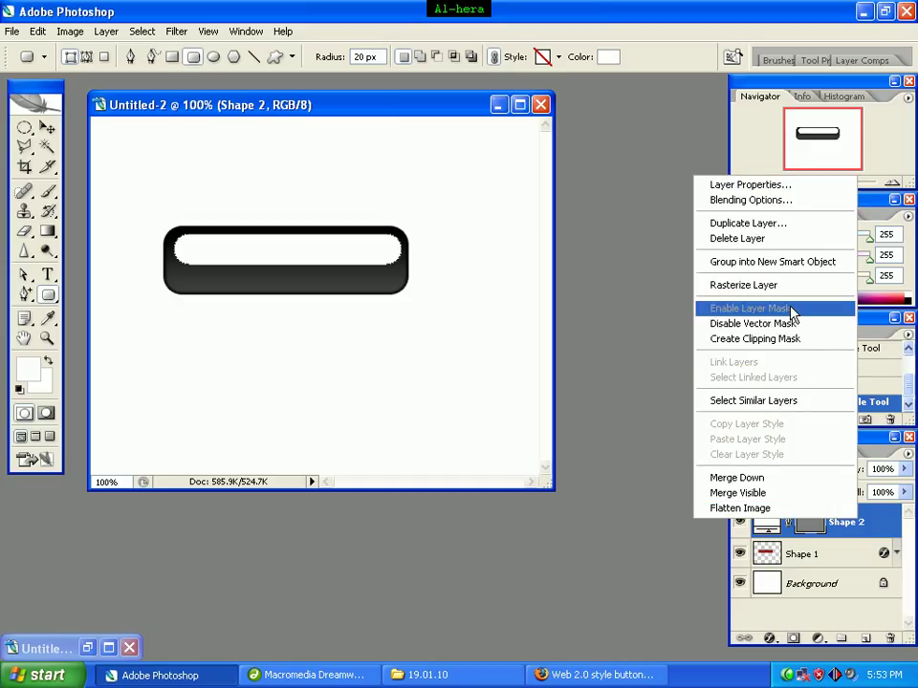
left_click(744, 285)
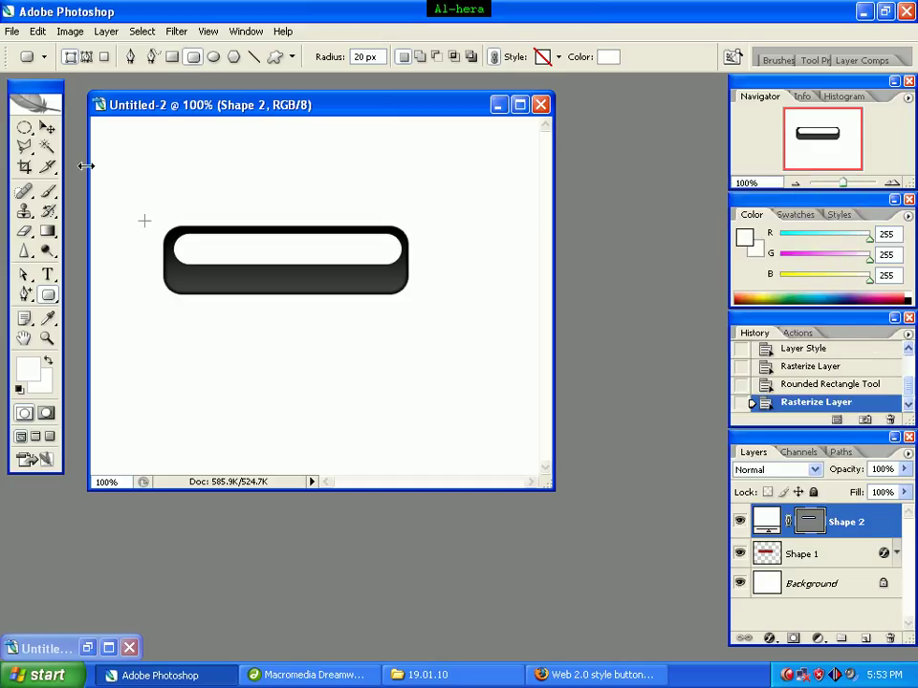
left_click(47, 128)
key("Up")
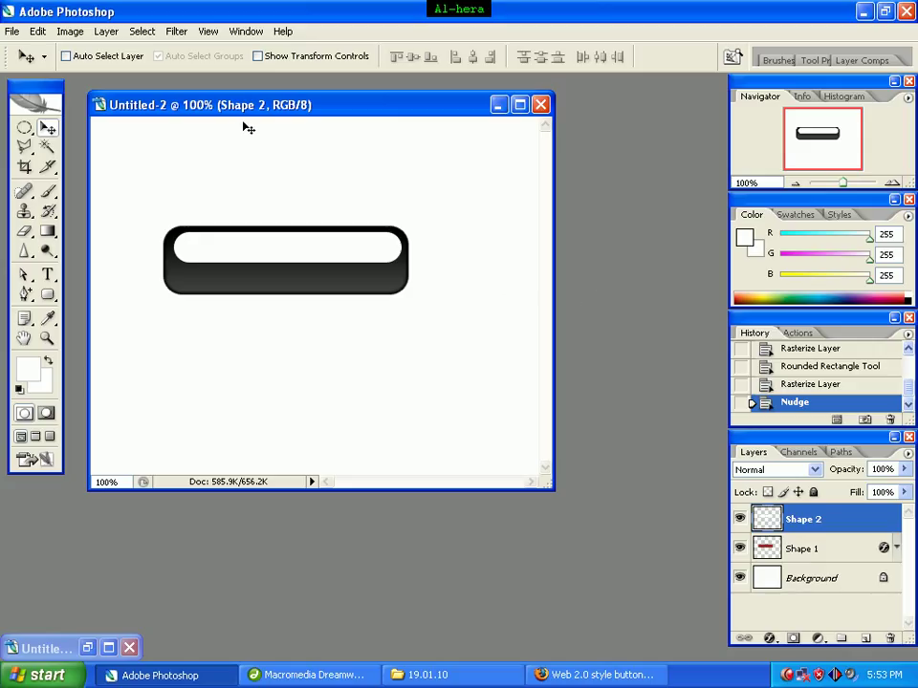
In Quick Mask mode, draw a linear Foreground to Background gradient from just above the button down to the white highlight's lower edge
left_click(45, 414)
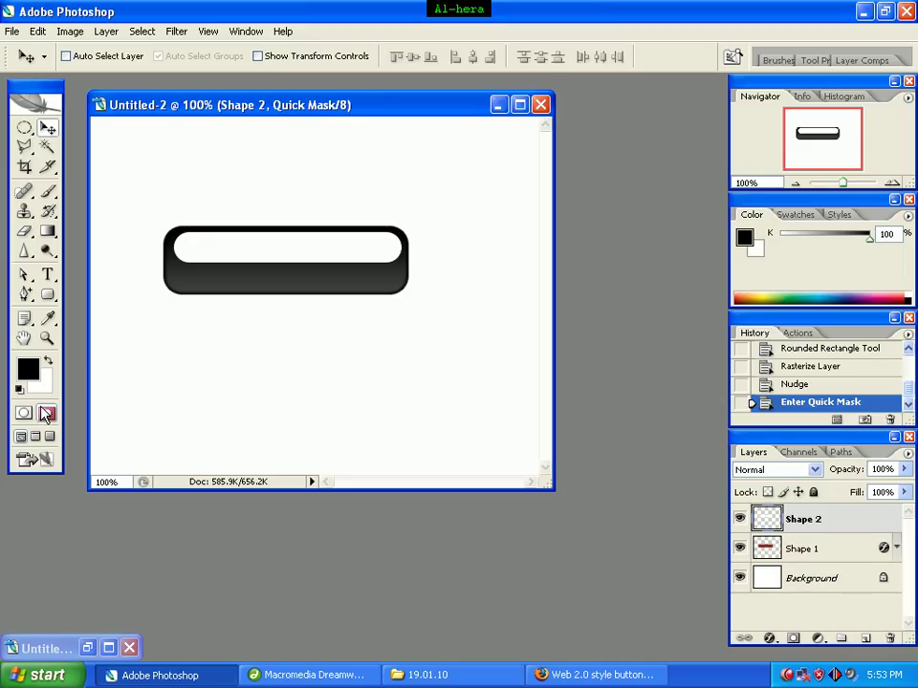
left_click(47, 234)
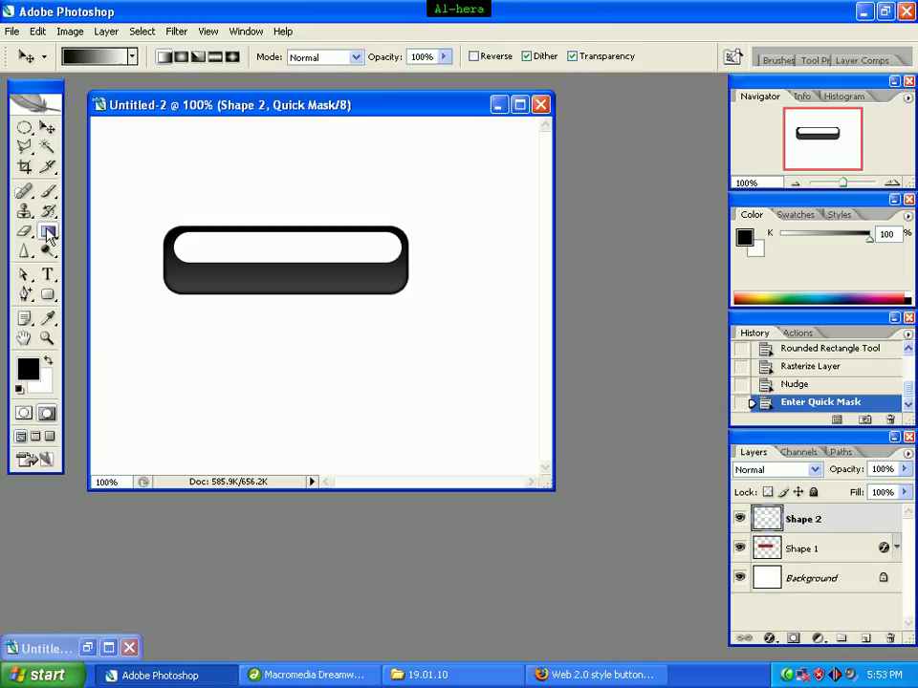
left_click(93, 59)
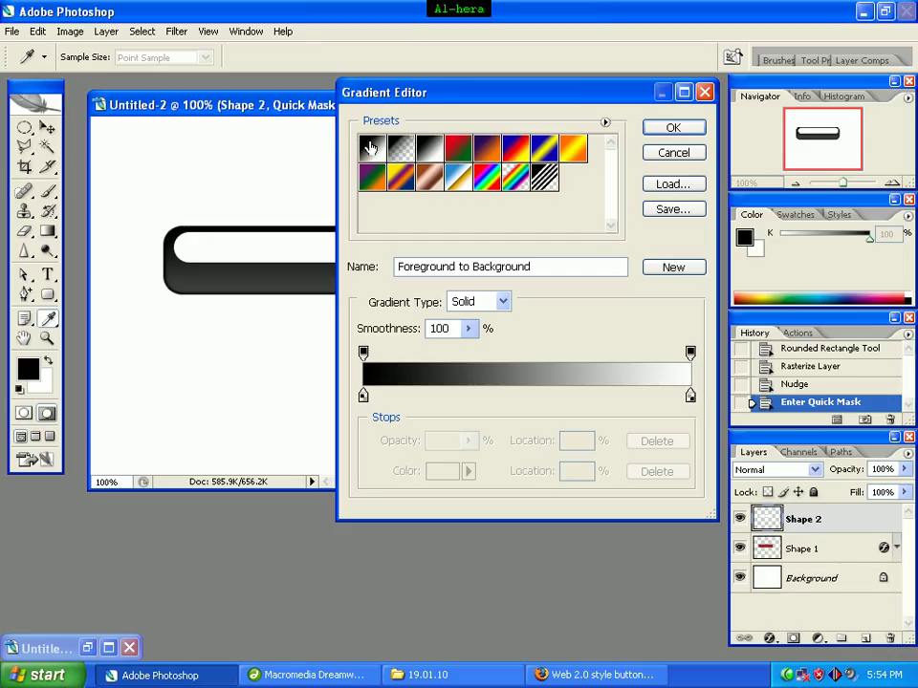
left_click(653, 132)
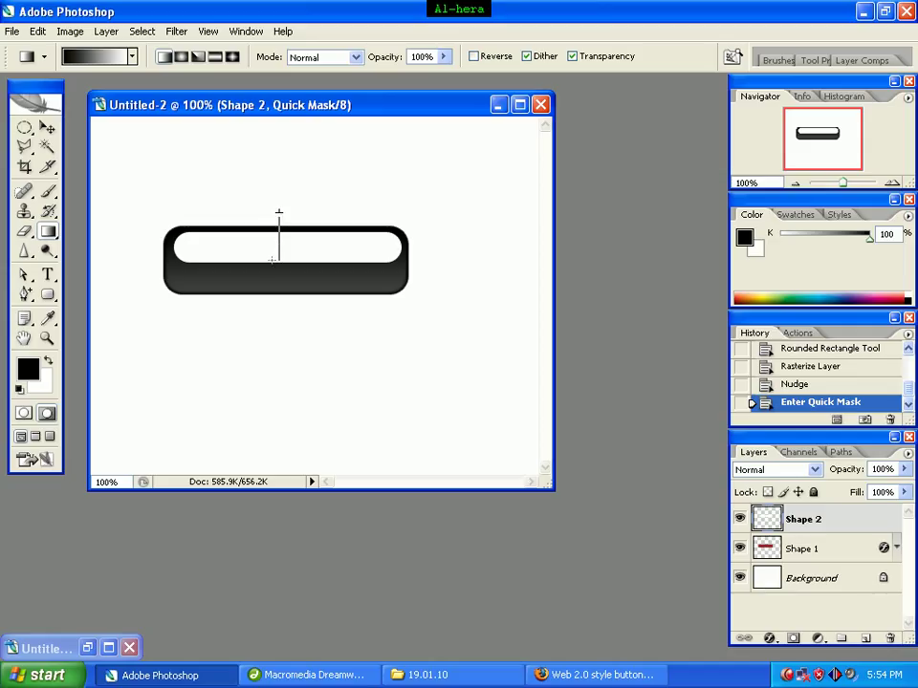
left_click_drag(273, 259, 273, 256)
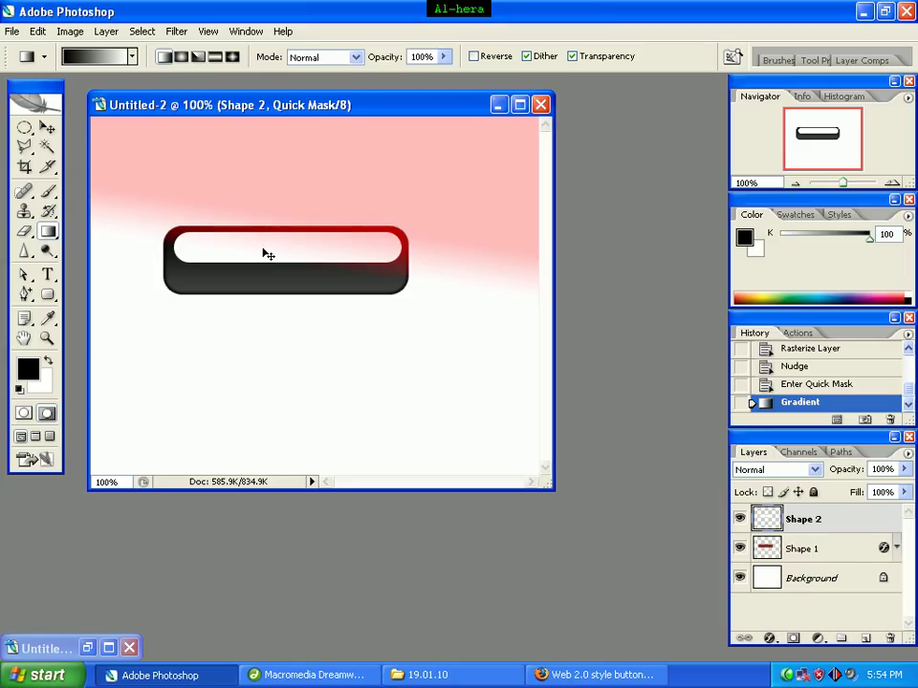
key("ctrl+z")
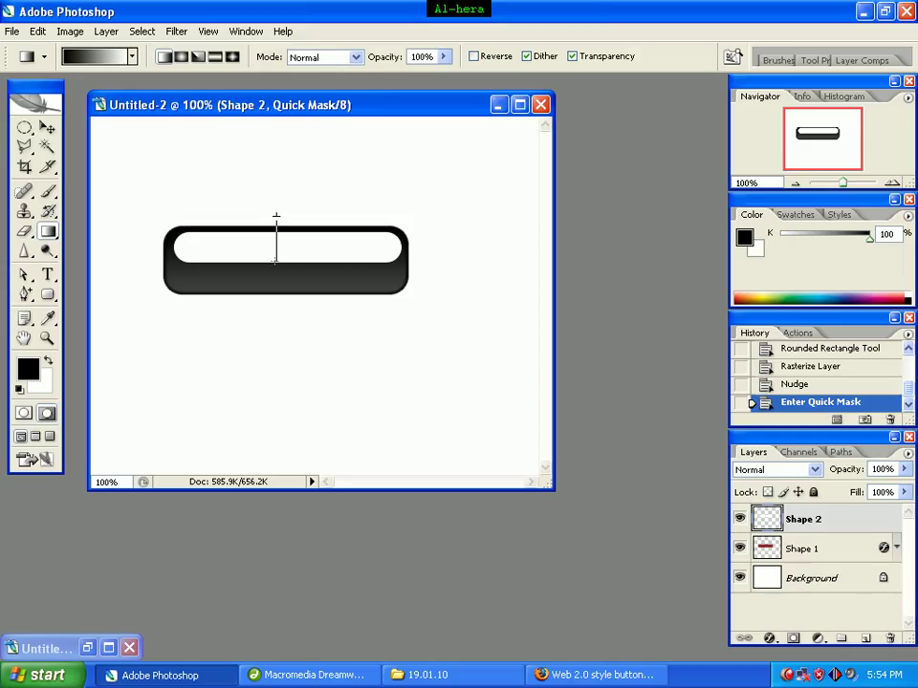
left_click_drag(275, 261, 275, 259)
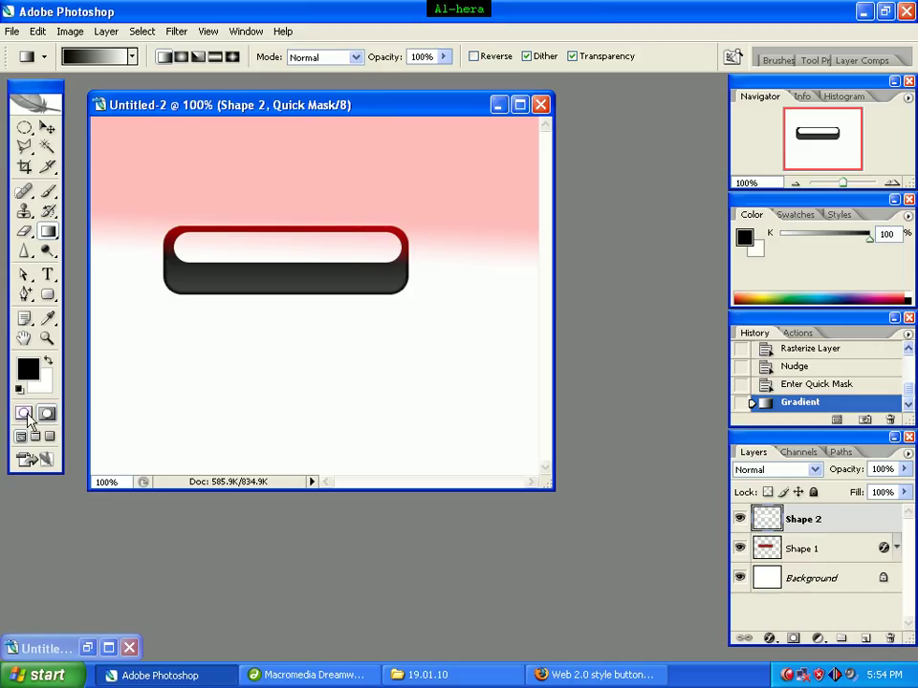
Turn the quick mask into a selection, clear that area from the white highlight layer, and deselect
left_click(26, 414)
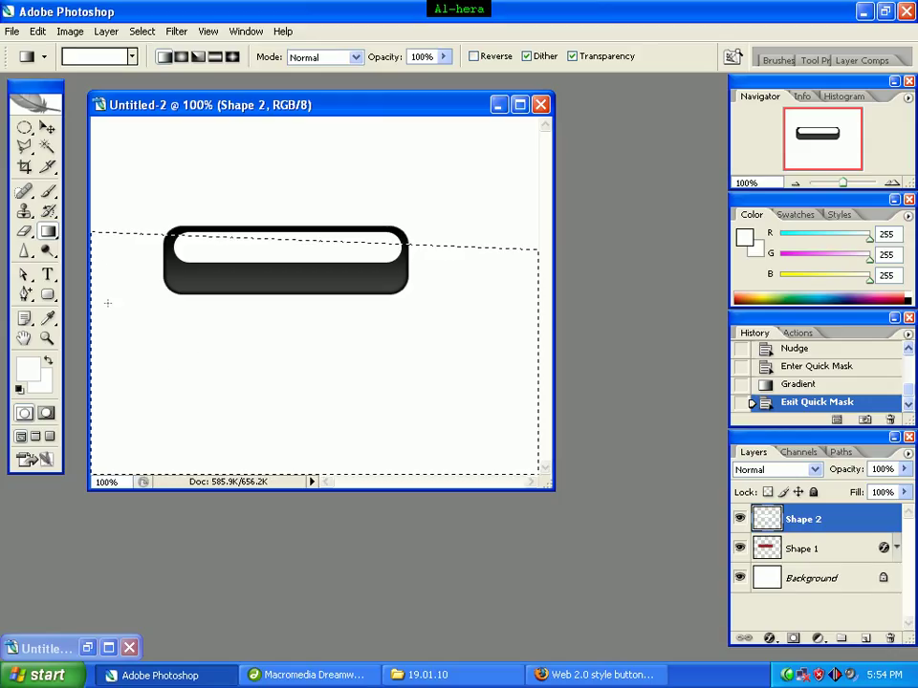
key("Delete")
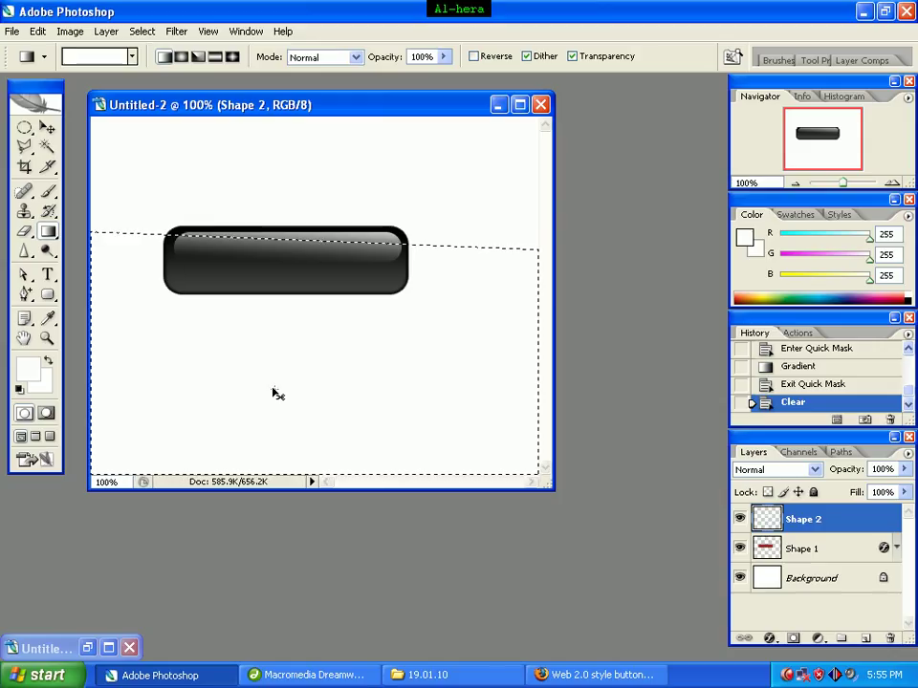
key("ctrl+d")
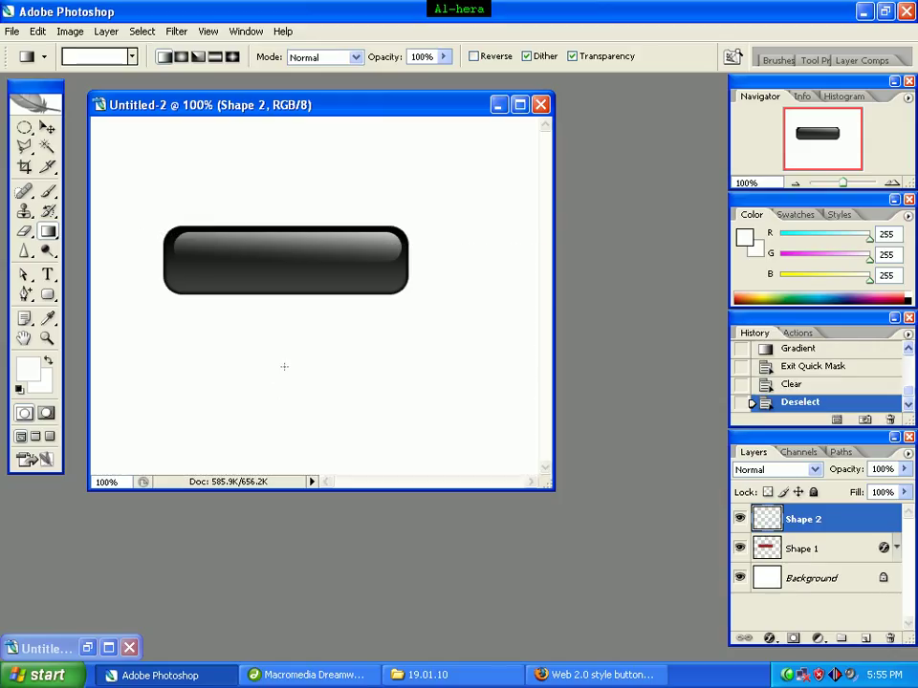
Add the text "Entries RSS" on the button in white ffffff, Arial Bold 24 pt
left_click(48, 275)
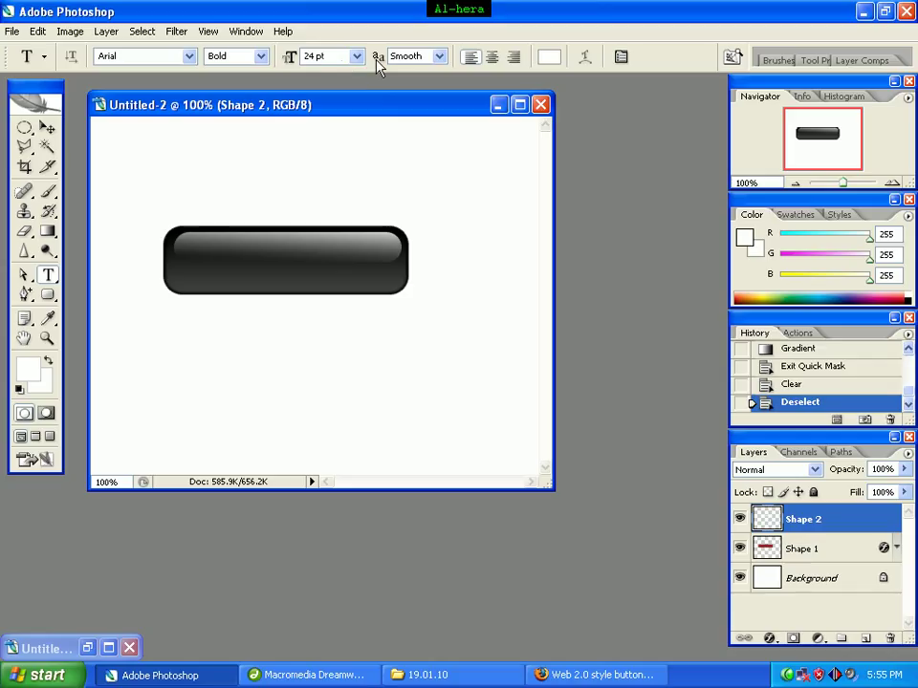
left_click(547, 57)
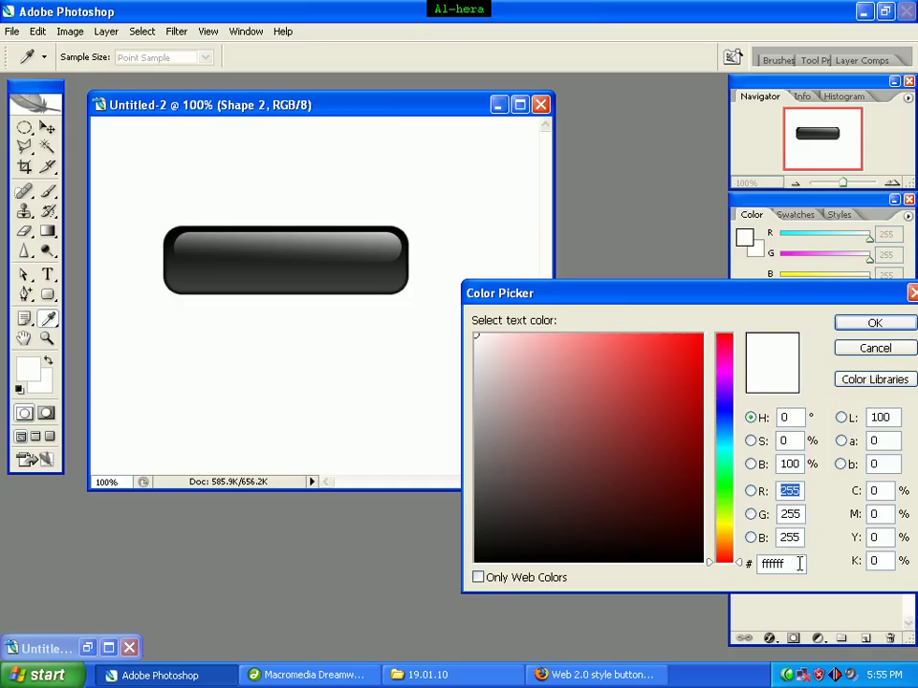
left_click_drag(800, 564, 762, 564)
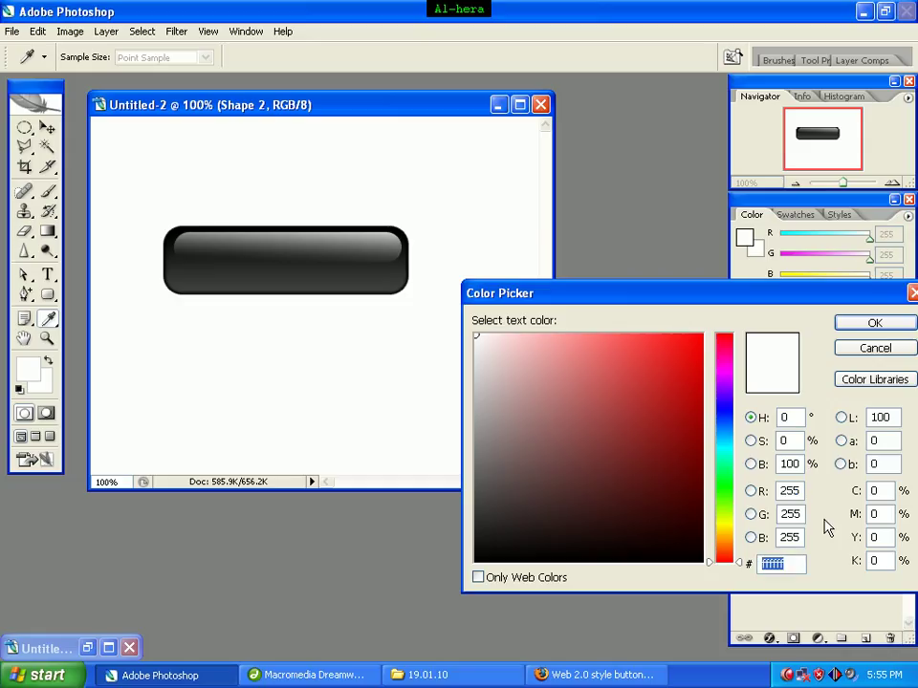
left_click(874, 328)
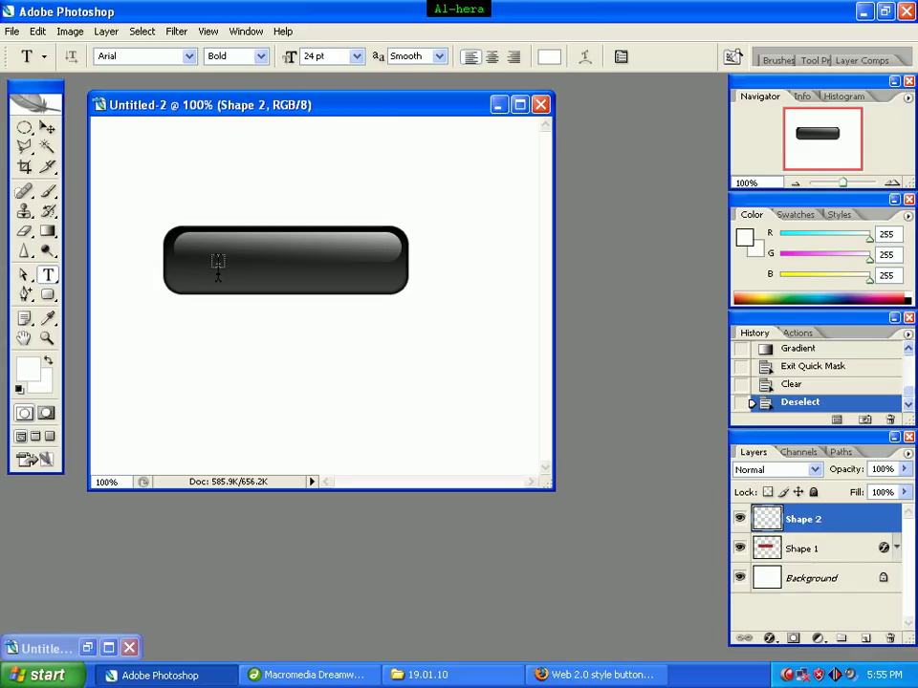
left_click(218, 264)
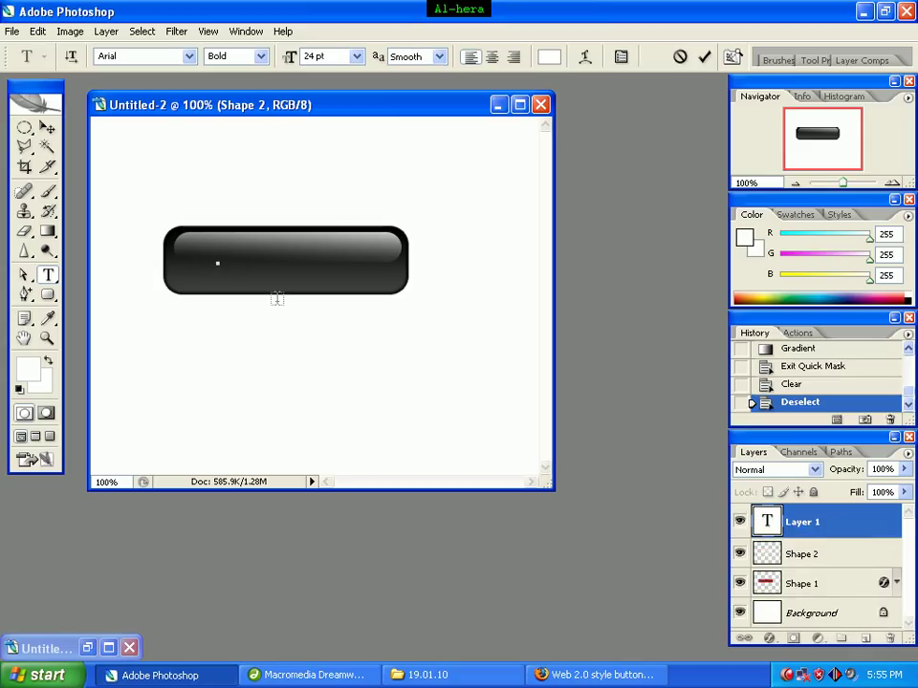
type("Ent")
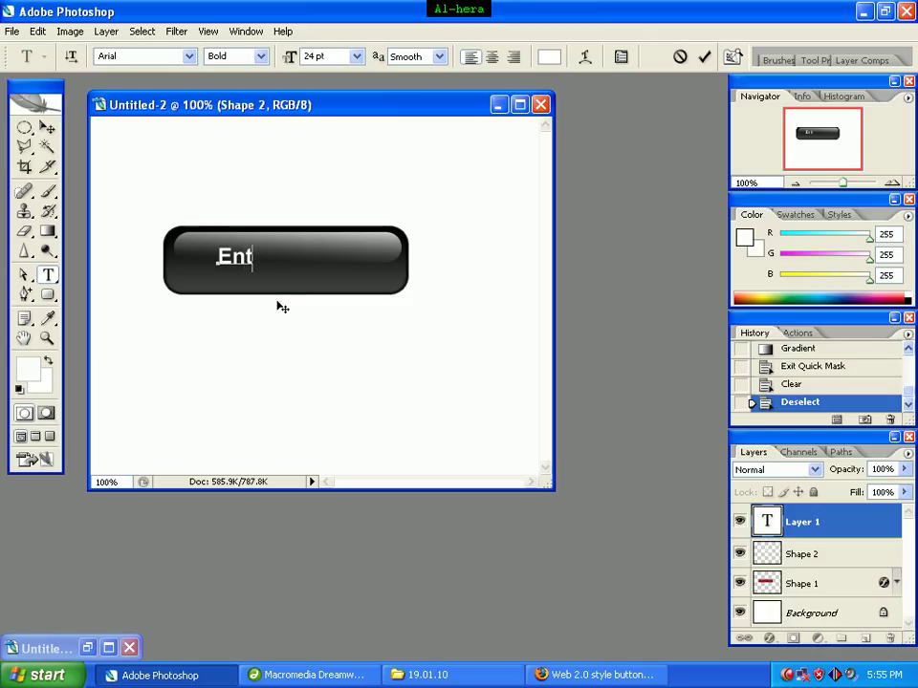
type("ries")
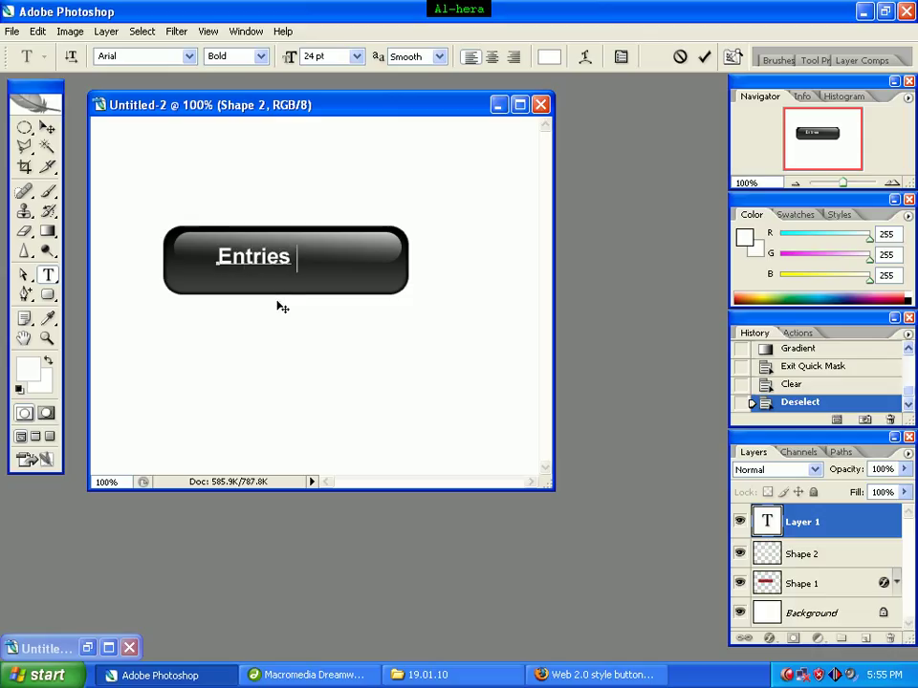
type(" RSS")
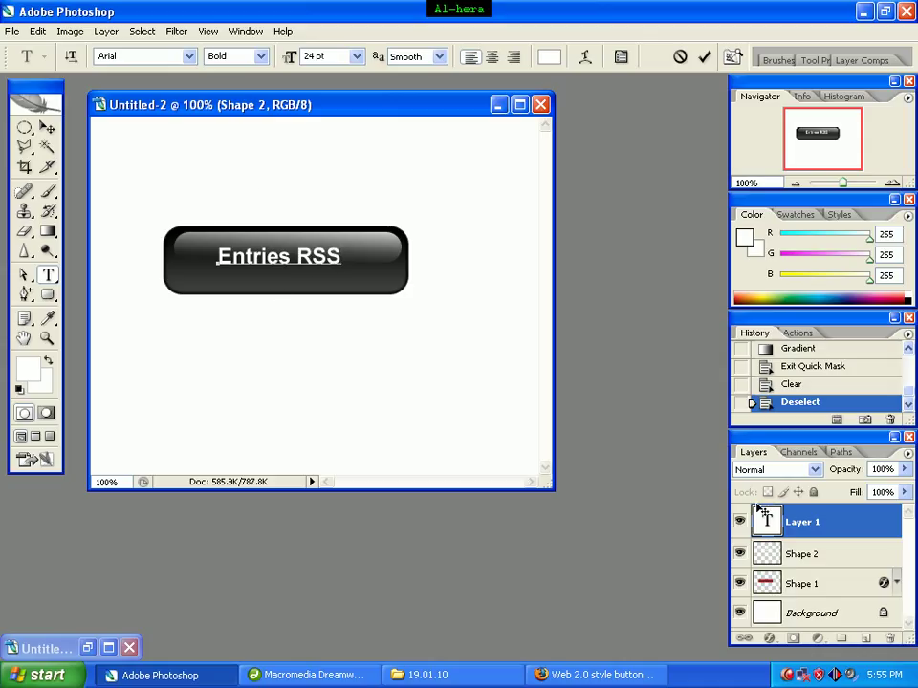
left_click(55, 133)
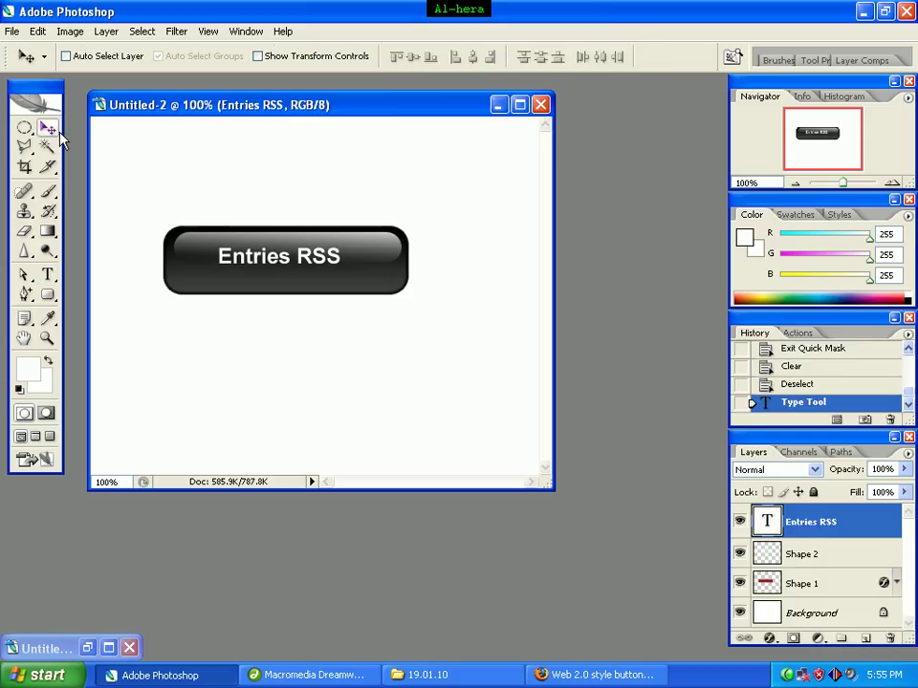
Nudge the "Entries RSS" text slightly right and down so it sits centred on the button
key("Right")
key("Down")
key("Down")
key("Down")
key("Down")
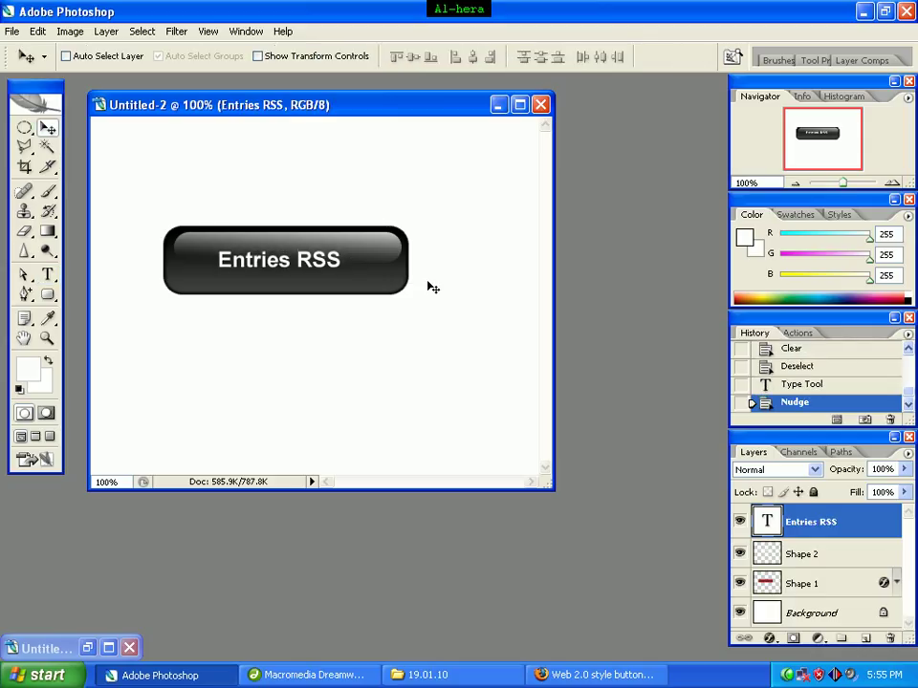
key("Right")
key("Right")
key("Right")
key("Right")
key("Right")
key("Right")
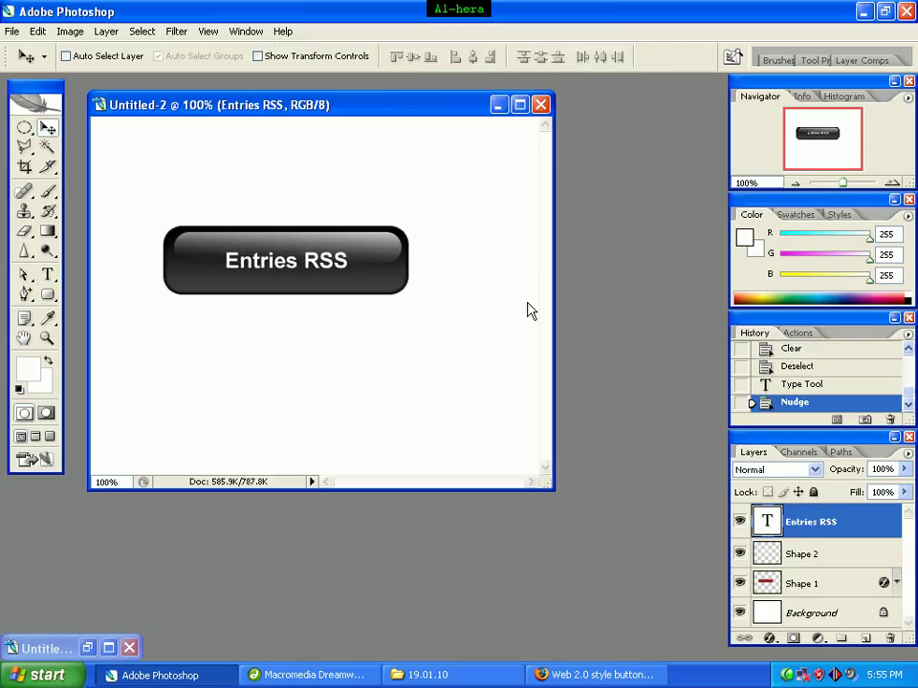
key("Down")
key("Down")
key("Up")
Add a drop shadow to the "Entries RSS" text layer with Normal blend mode and 100% opacity
right_click(845, 524)
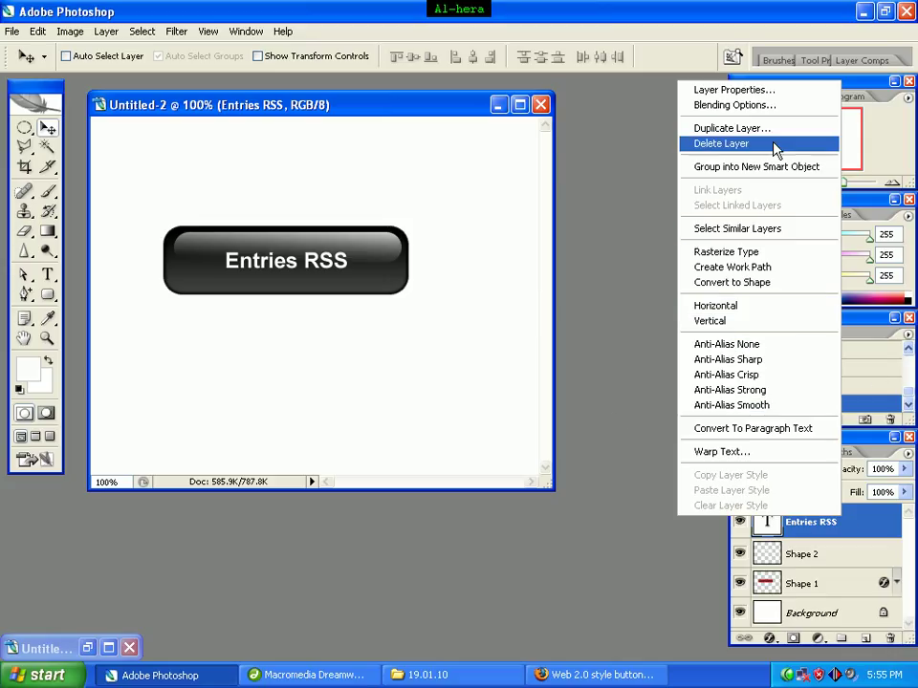
key("Escape")
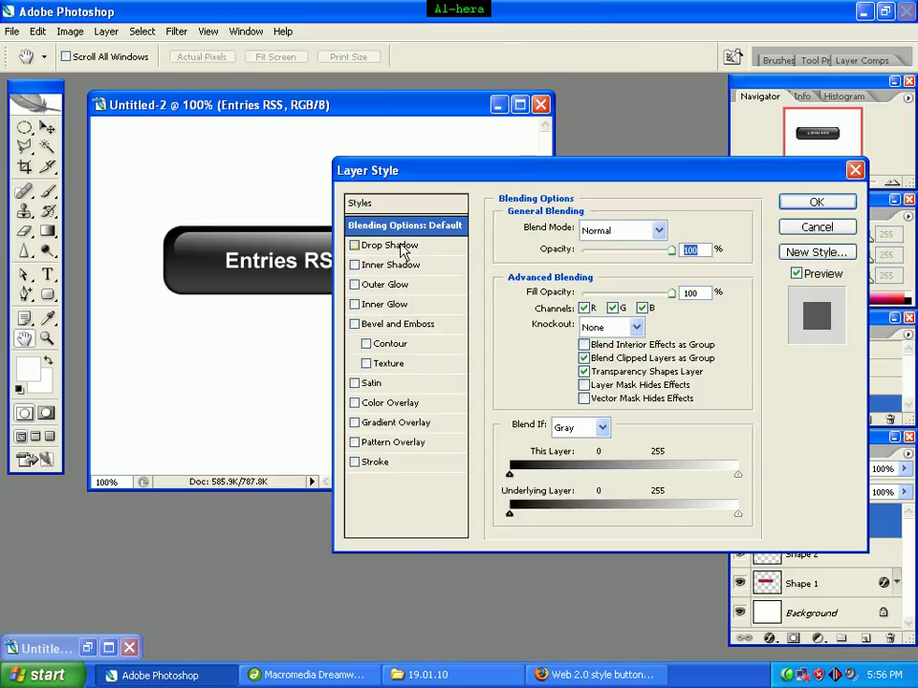
left_click(399, 246)
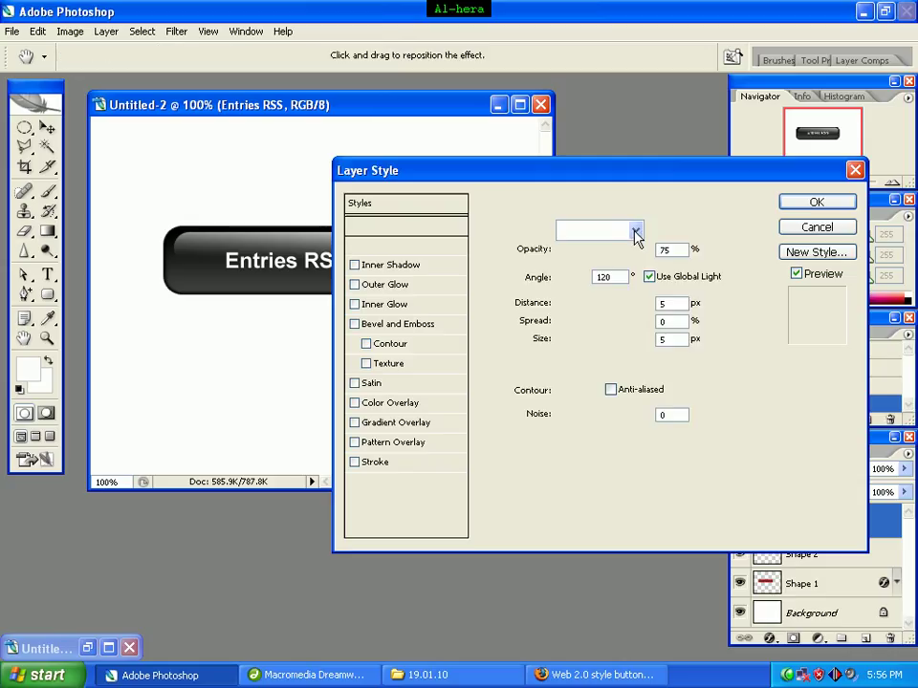
left_click(636, 231)
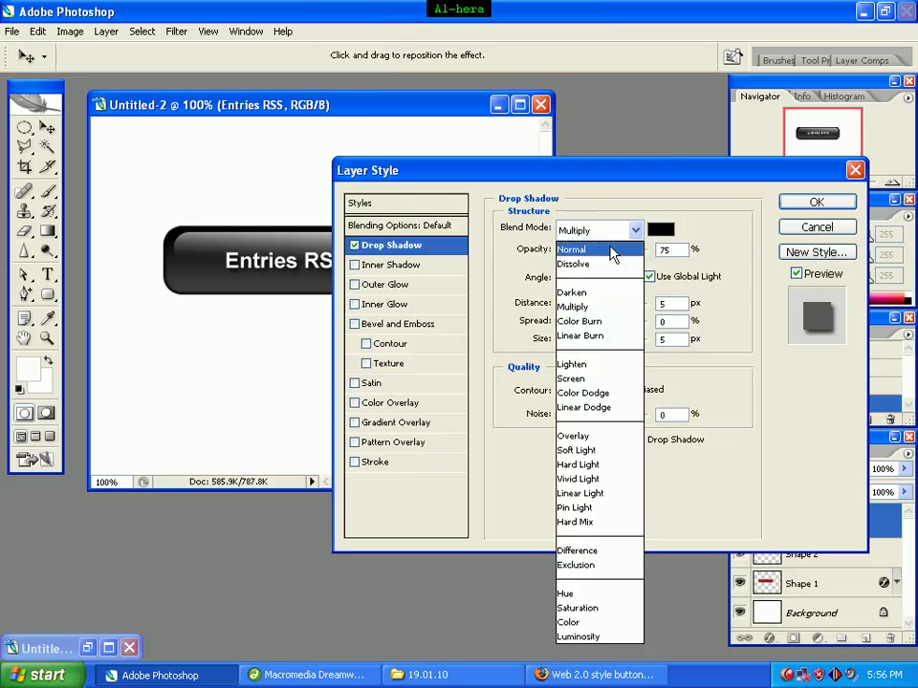
left_click(591, 250)
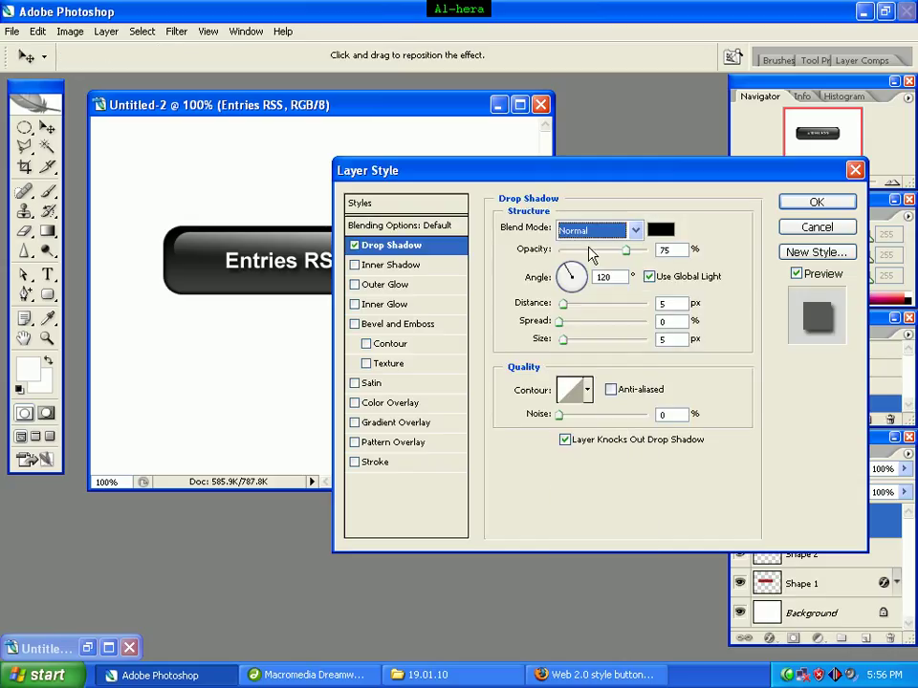
double_click(662, 249)
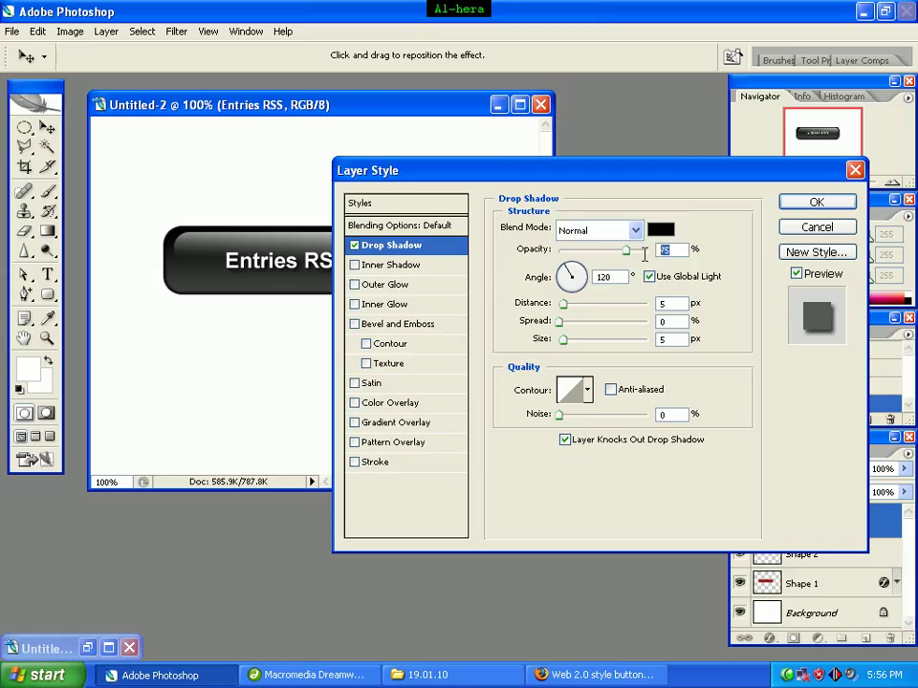
type("100")
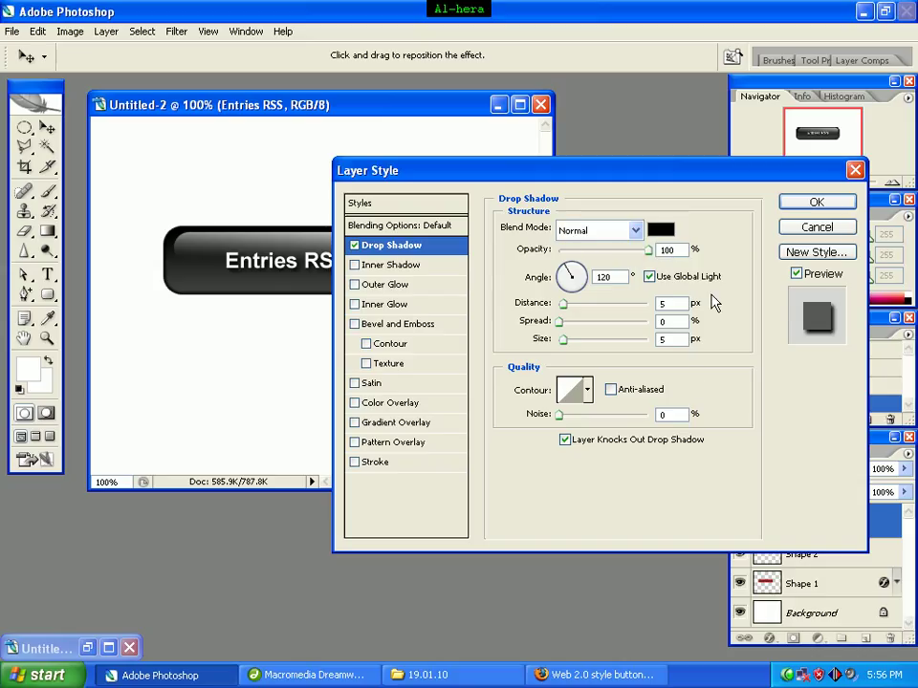
left_click(812, 203)
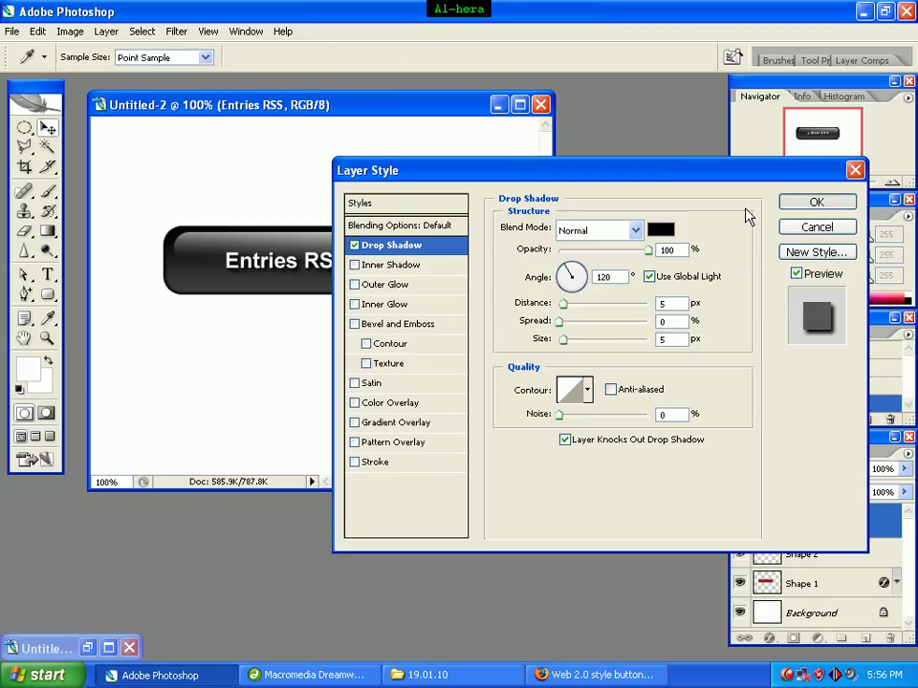